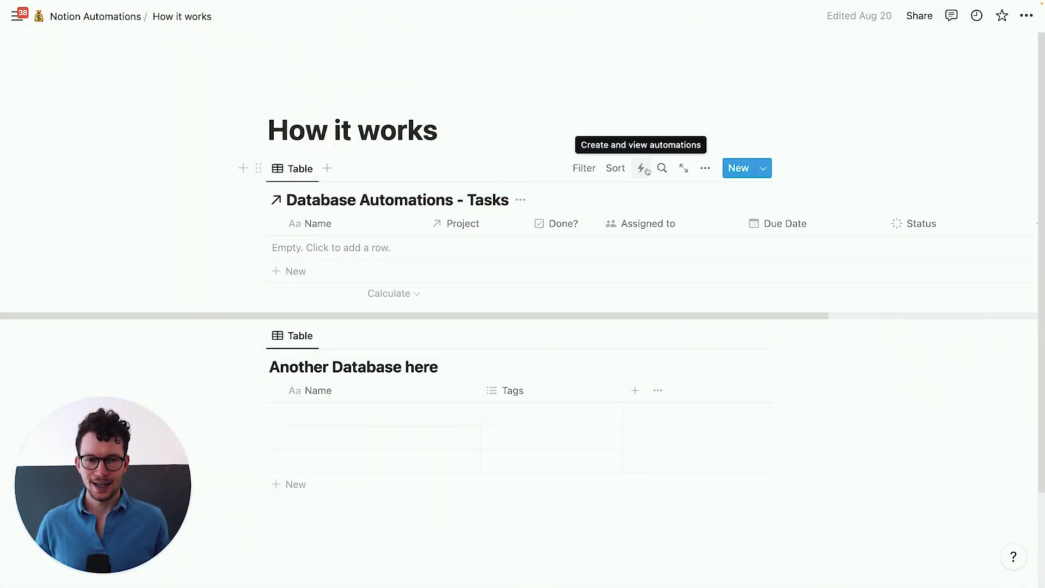
# Step: Create a new automation for the Tasks database named 'Our First Automation'
pyautogui.click(704, 168)
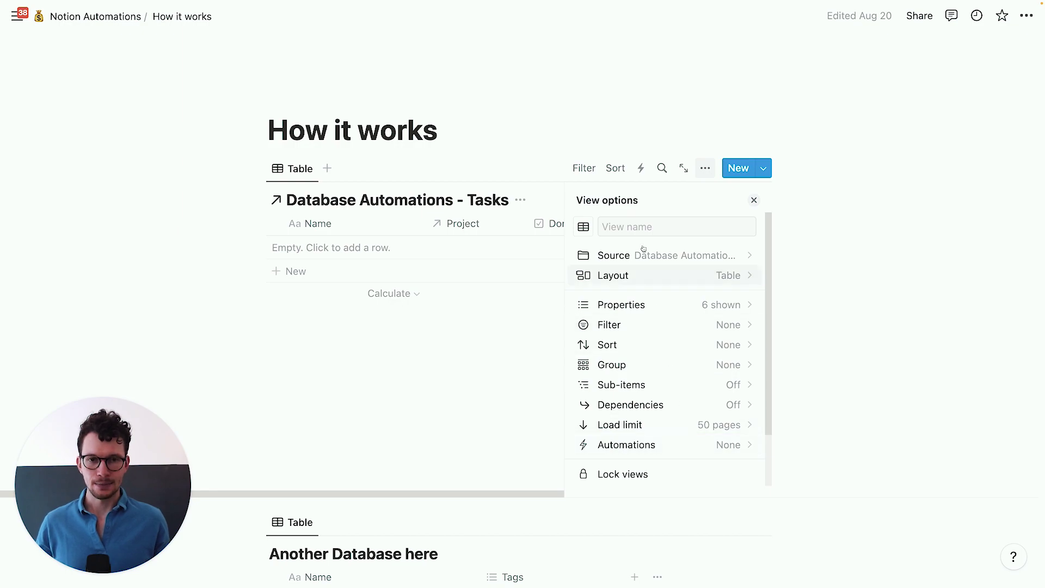
pyautogui.click(640, 169)
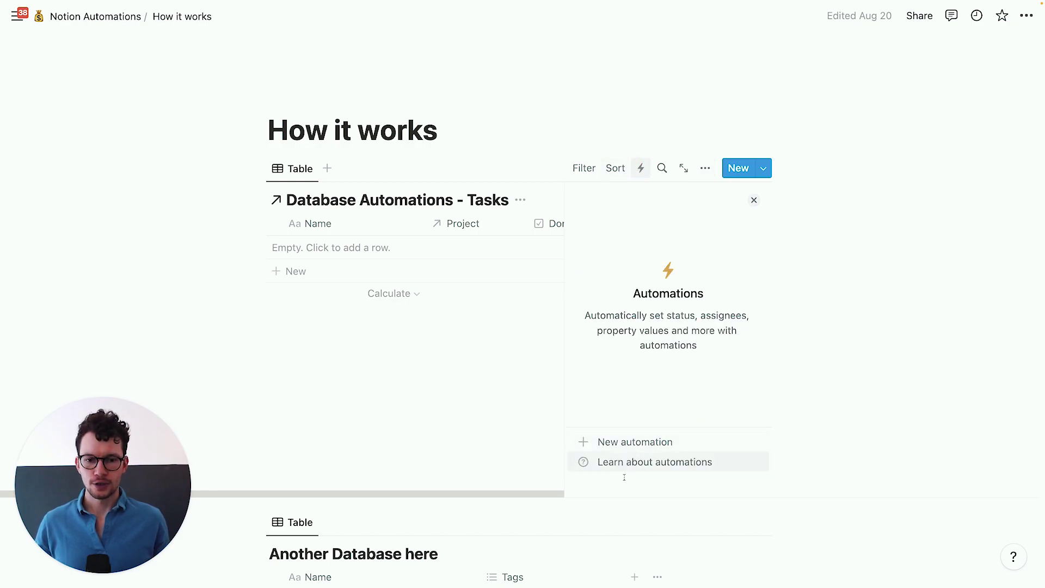
pyautogui.click(629, 441)
pyautogui.click(618, 233)
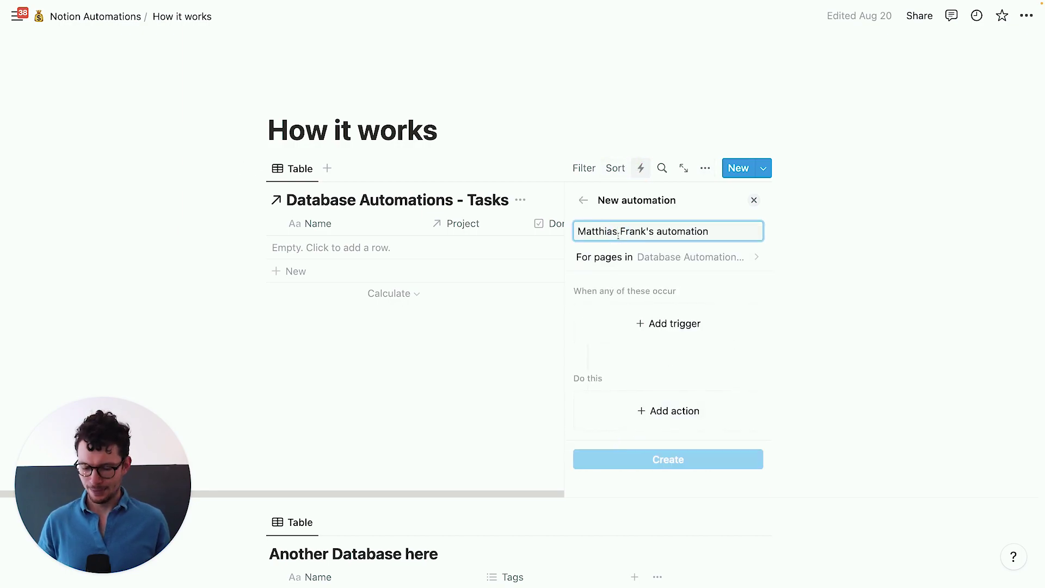
pyautogui.press('super+a')
pyautogui.write('Our Fir')
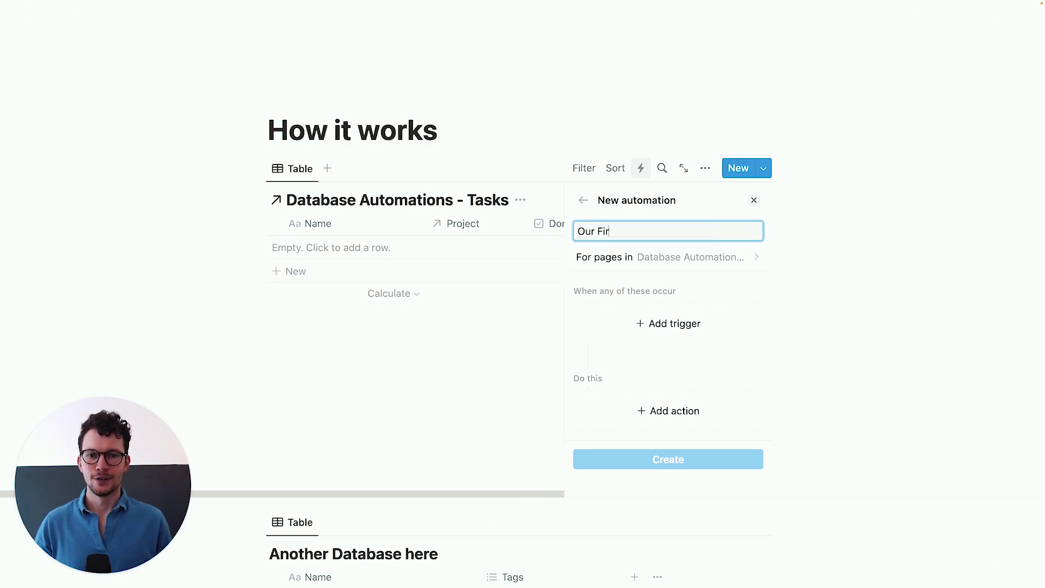
pyautogui.write('st Autmation')
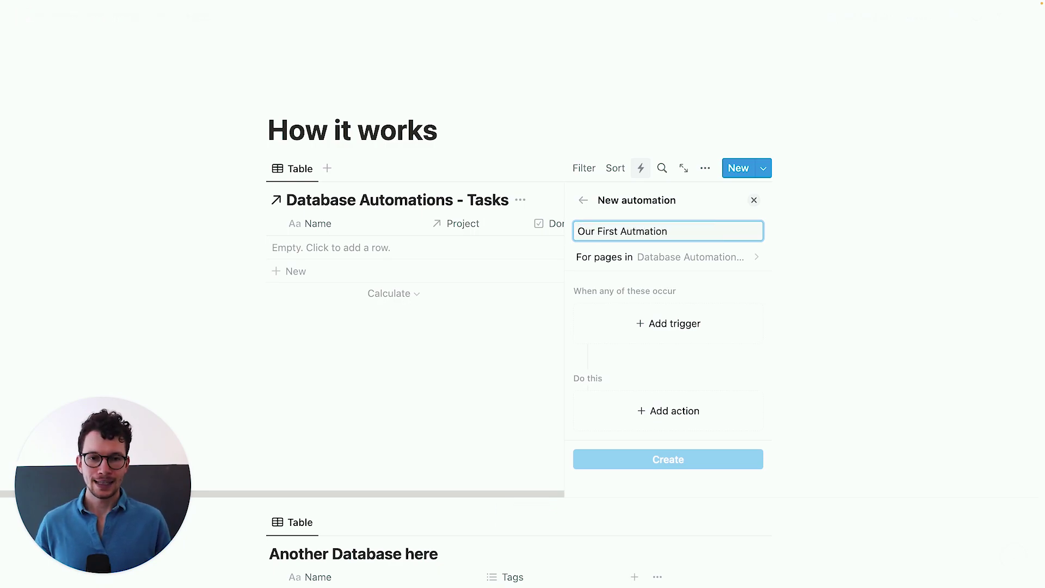
pyautogui.press('Left')
pyautogui.press('Left')
pyautogui.press('Left')
pyautogui.press('Left')
pyautogui.press('Left')
pyautogui.press('Left')
pyautogui.write('o')
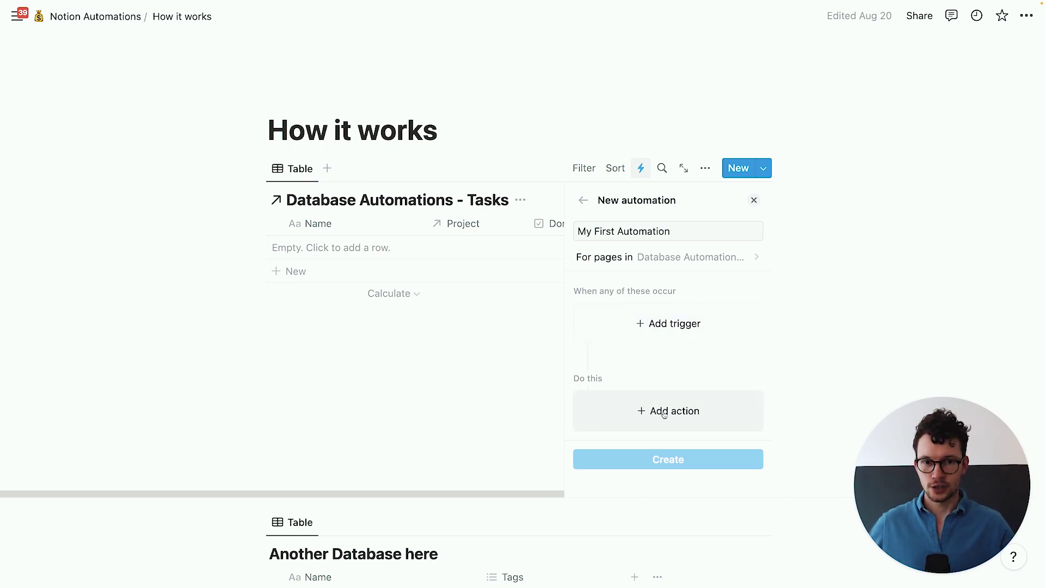
# Step: Add Page added and Any property edited triggers, then delete both
pyautogui.click(607, 326)
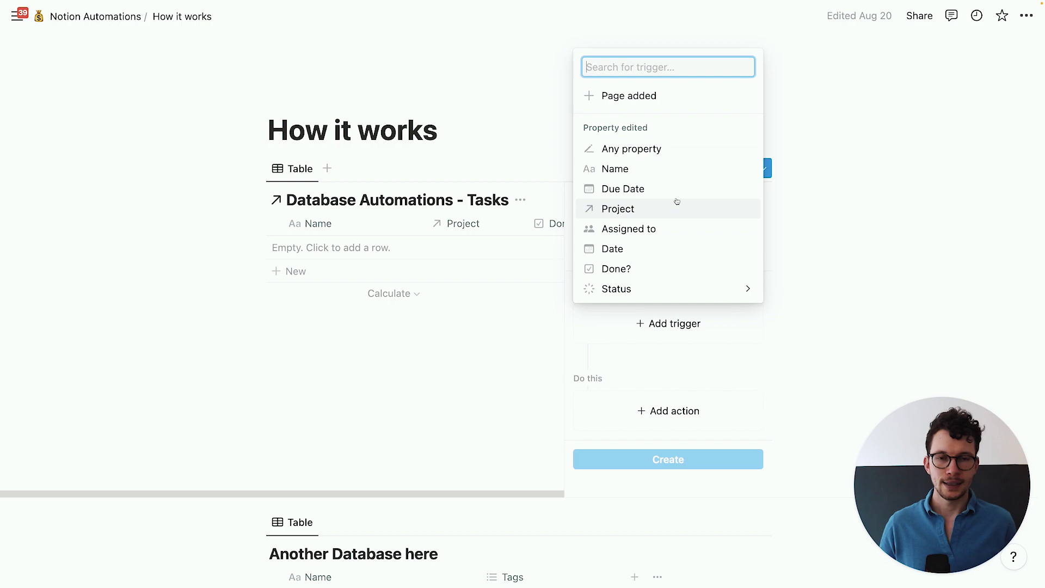
pyautogui.click(640, 101)
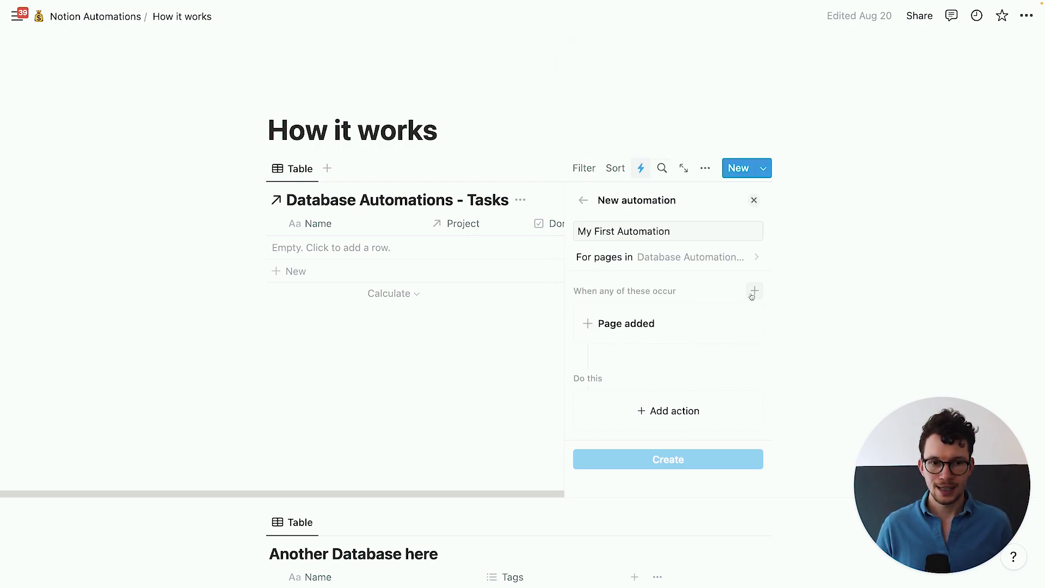
pyautogui.click(753, 294)
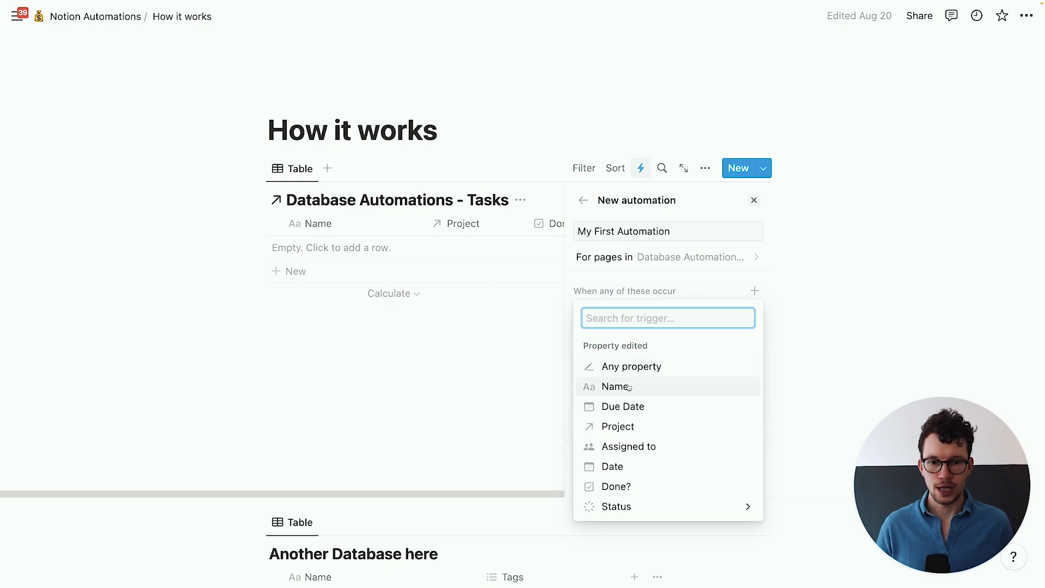
pyautogui.click(631, 367)
pyautogui.scroll(-1, 653, 300)
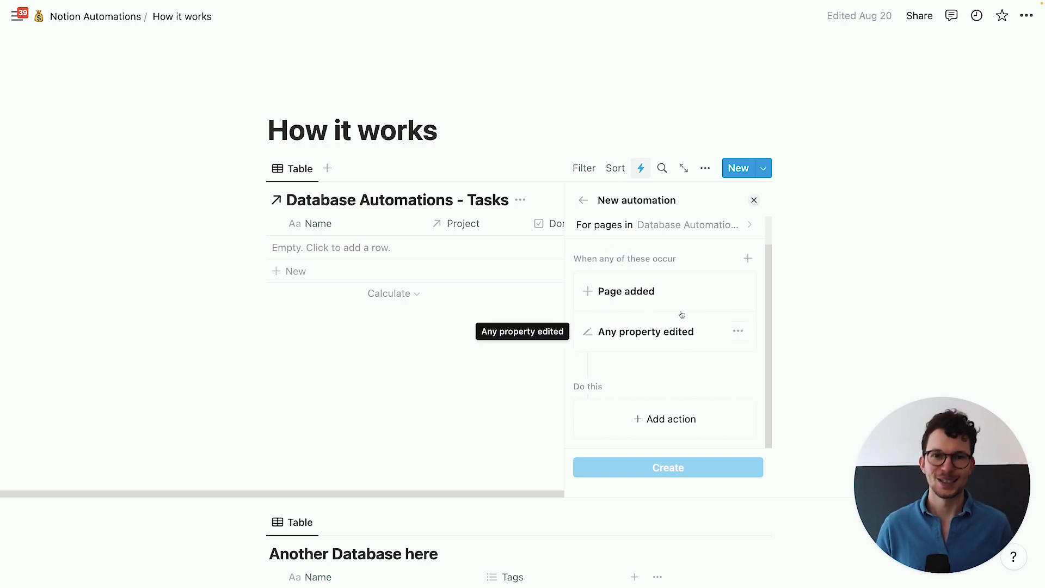
pyautogui.click(737, 292)
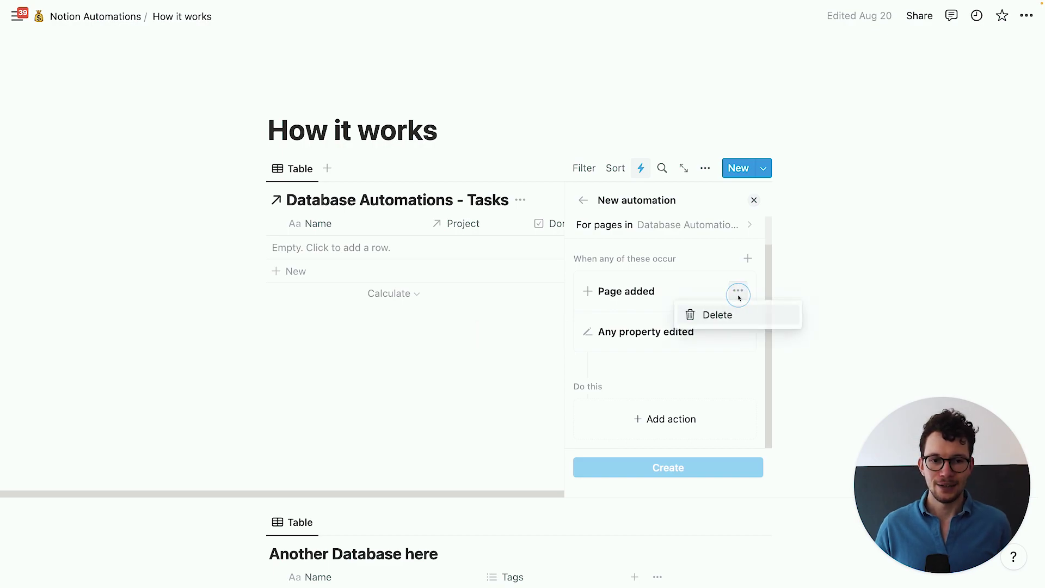
pyautogui.click(722, 317)
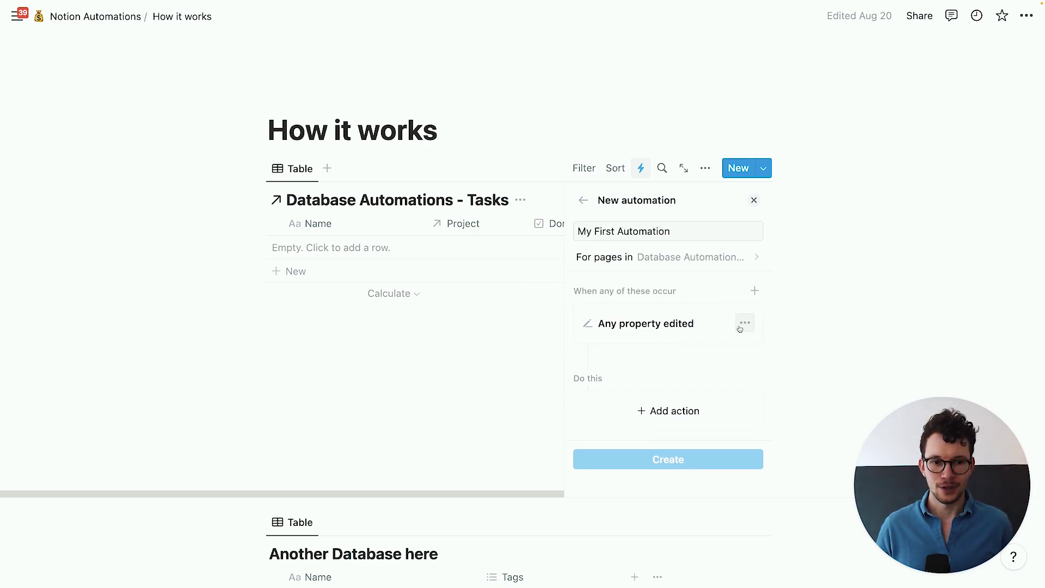
pyautogui.click(745, 323)
pyautogui.click(711, 347)
# Step: Set the triggers to Name edited and Due Date edited
pyautogui.click(717, 325)
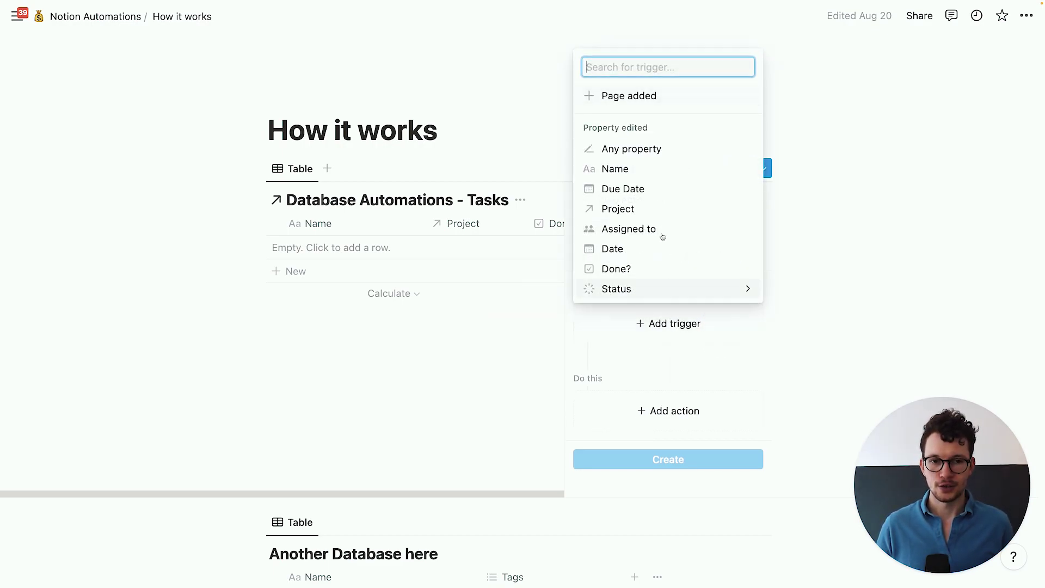
pyautogui.click(648, 168)
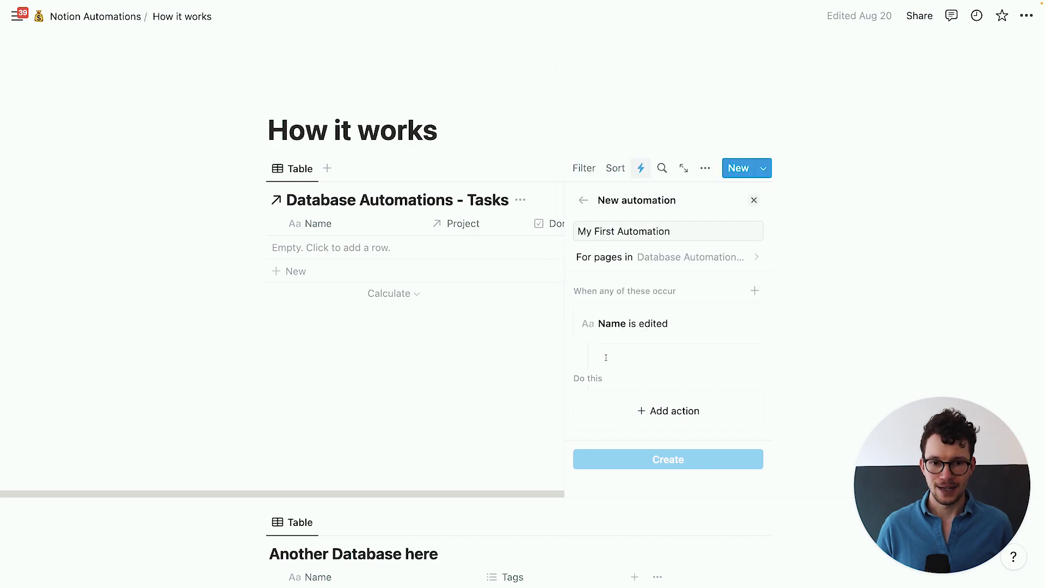
pyautogui.click(755, 291)
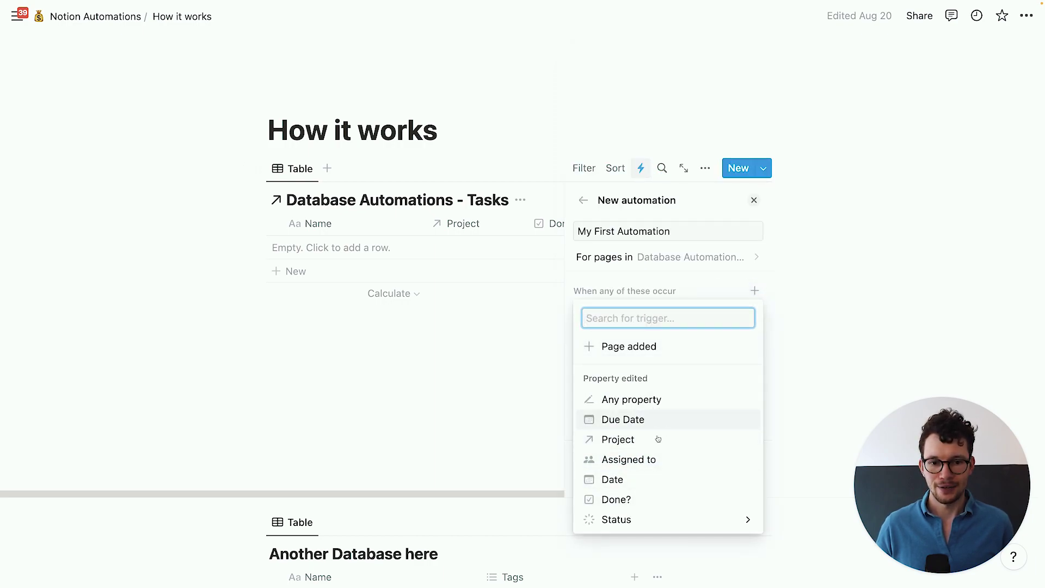
pyautogui.click(654, 418)
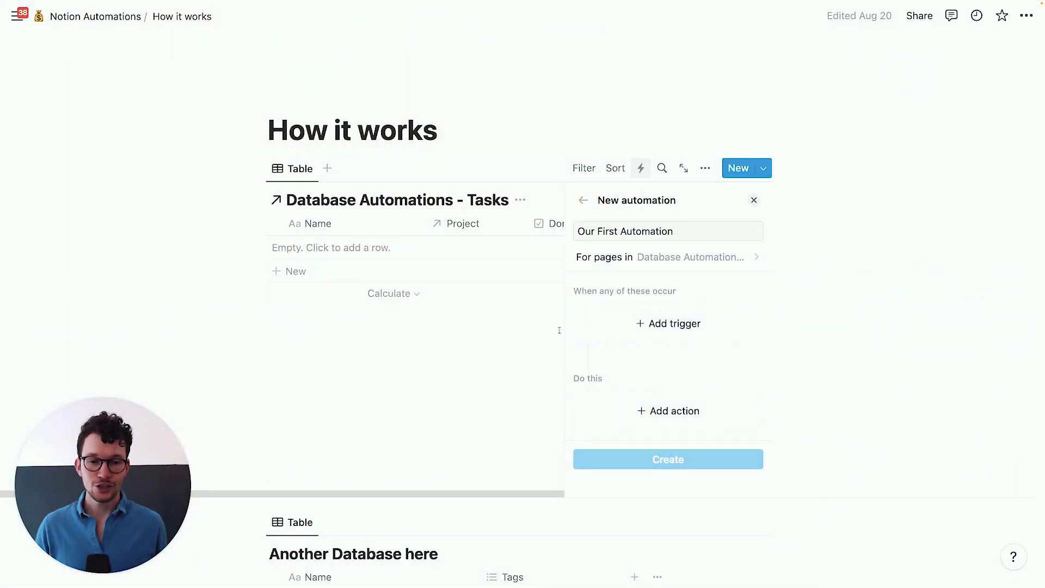
pyautogui.click(668, 411)
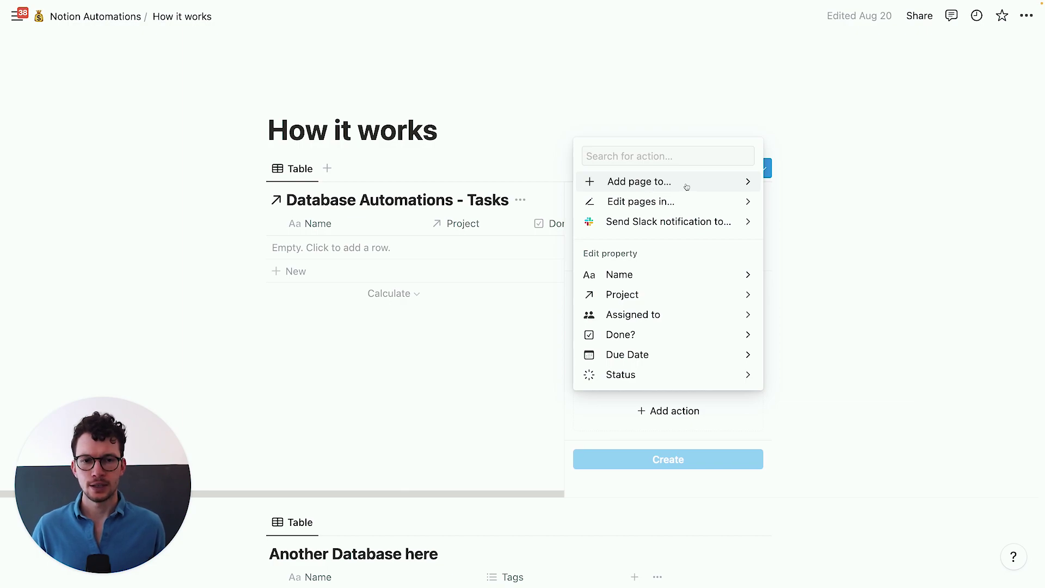
pyautogui.press('Down')
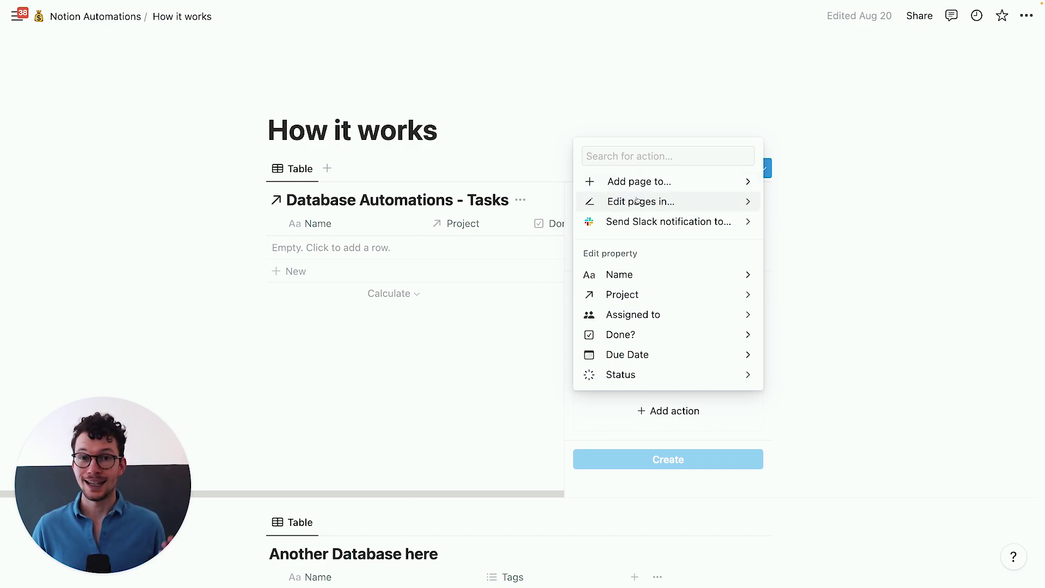
pyautogui.click(674, 202)
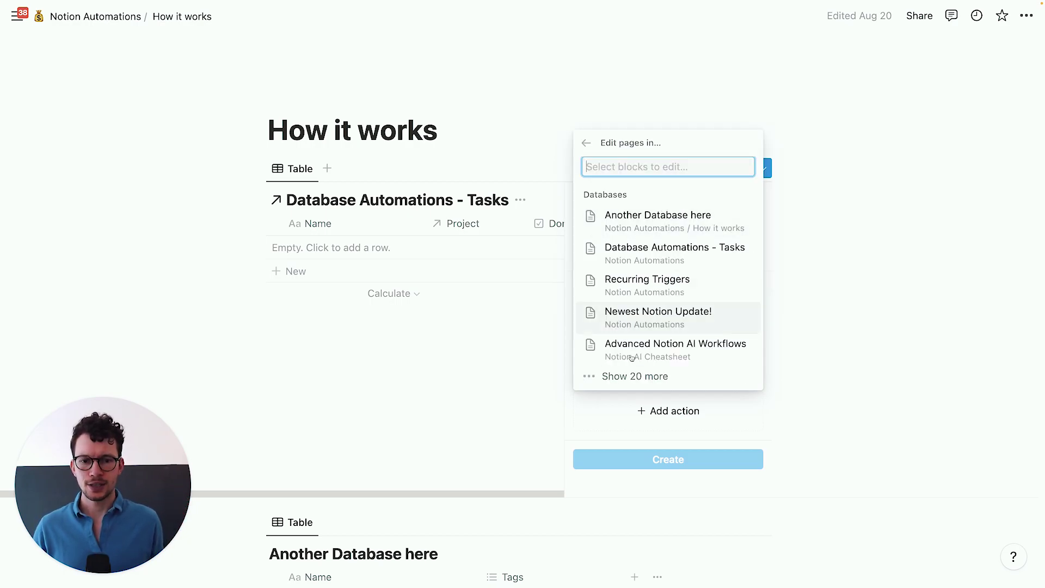
pyautogui.click(617, 226)
pyautogui.scroll(-2, 608, 369)
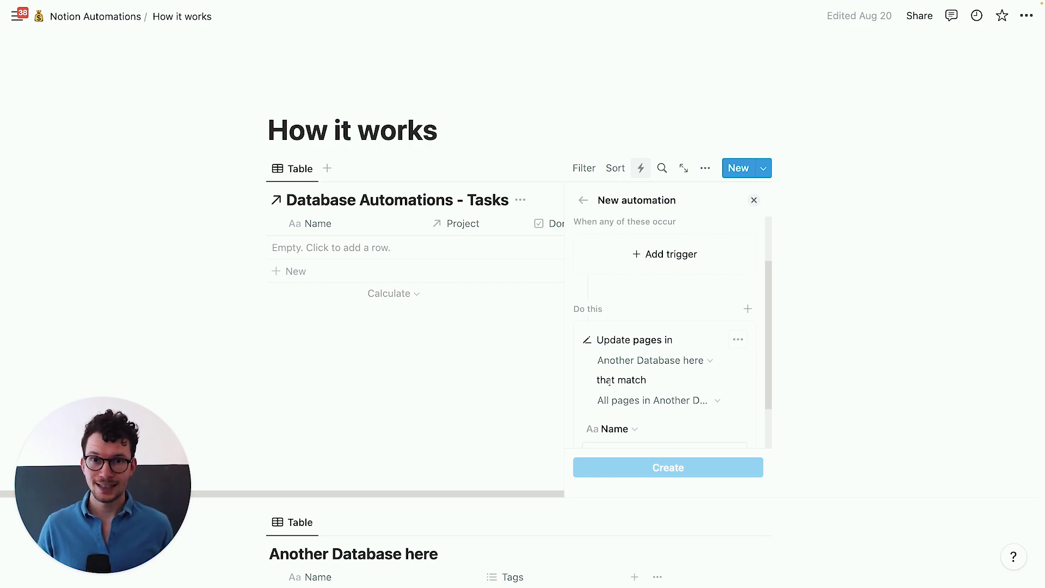
pyautogui.scroll(-1, 609, 381)
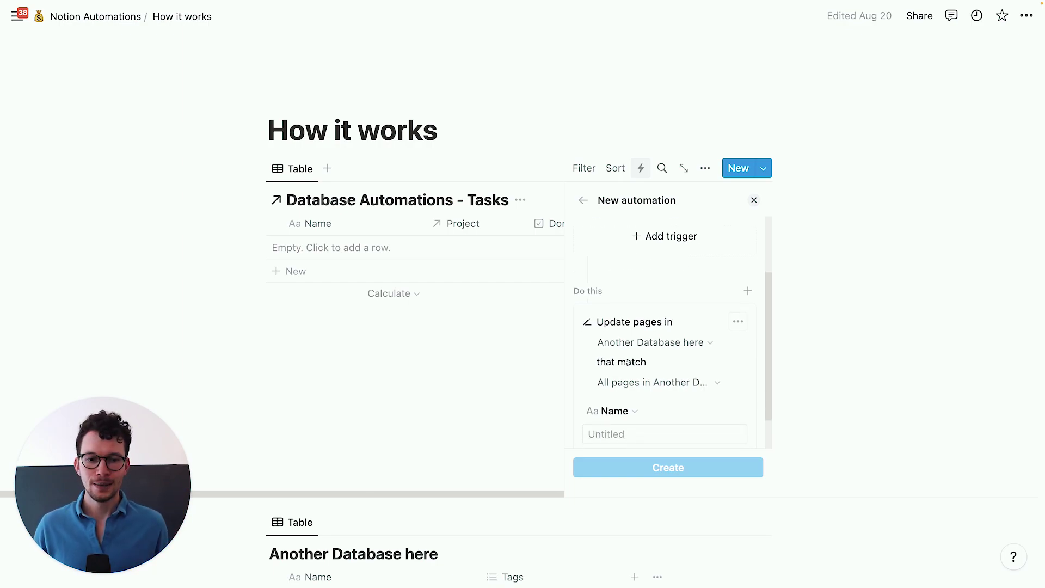
pyautogui.click(670, 389)
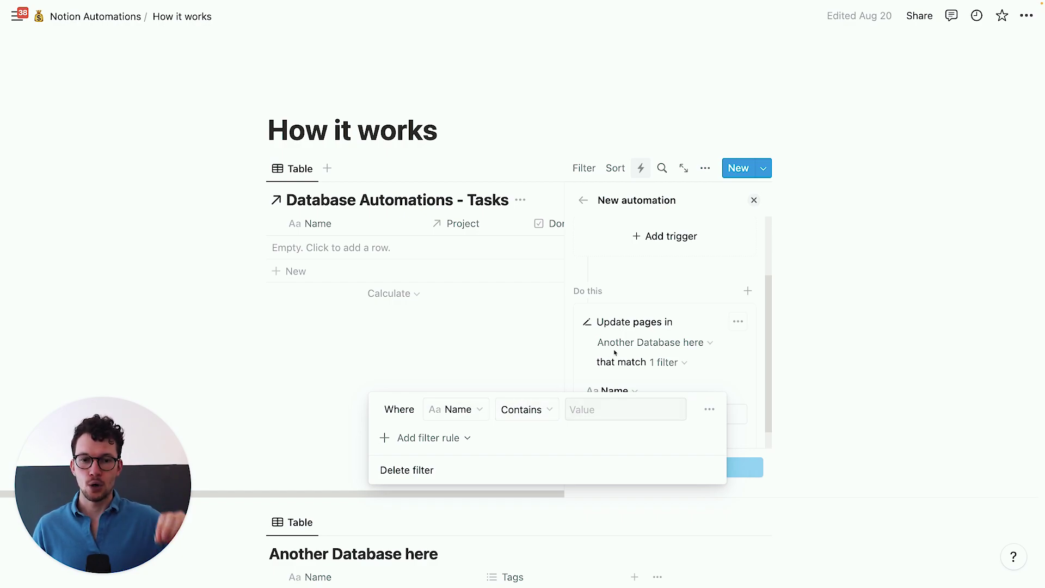
pyautogui.click(680, 310)
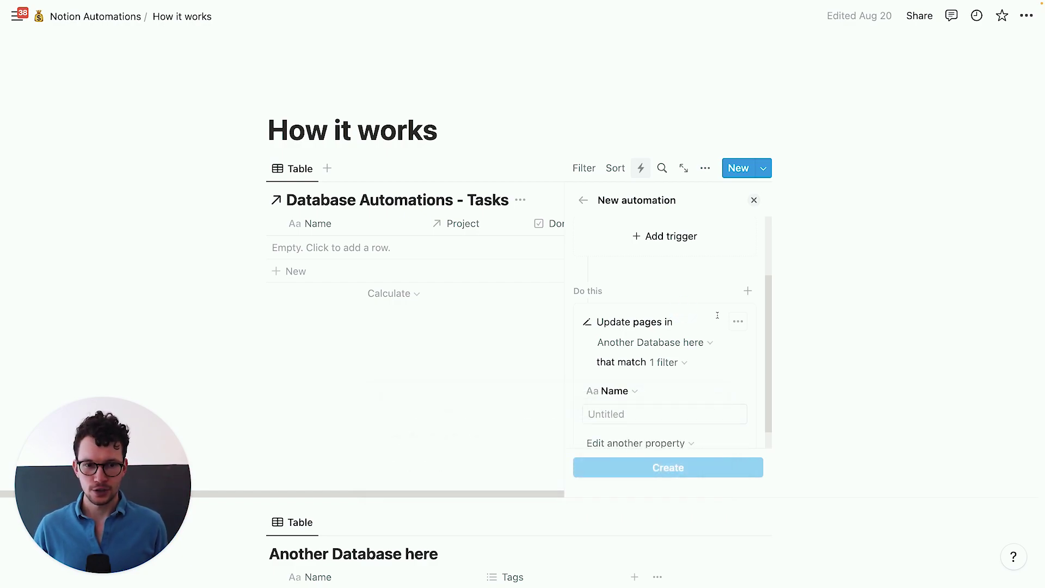
pyautogui.click(738, 321)
pyautogui.click(720, 347)
pyautogui.click(662, 411)
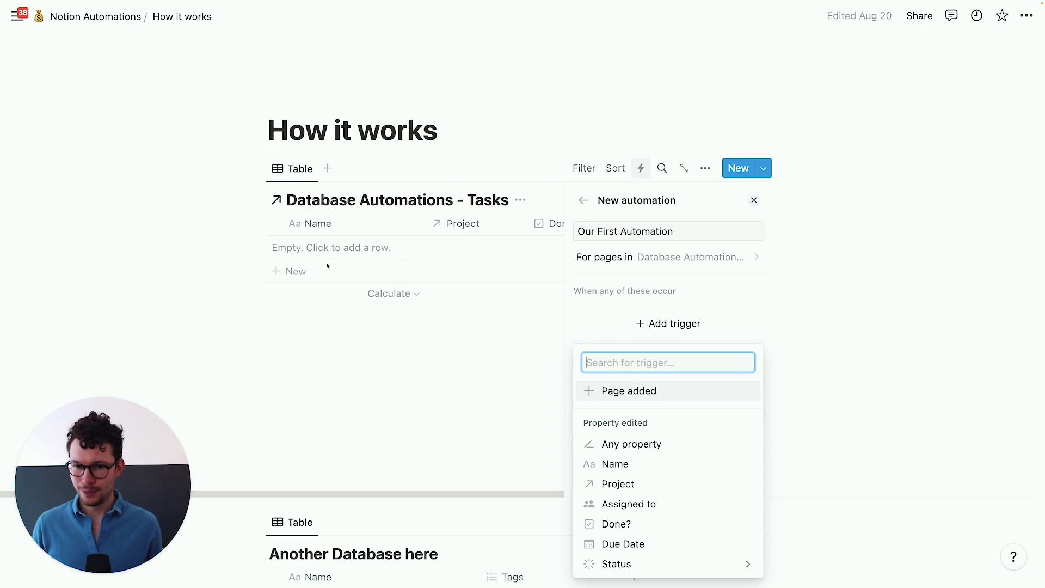
# Step: Browse the trigger and action lists without choosing anything
pyautogui.press('Down')
pyautogui.press('Down')
pyautogui.press('Up')
pyautogui.press('Down')
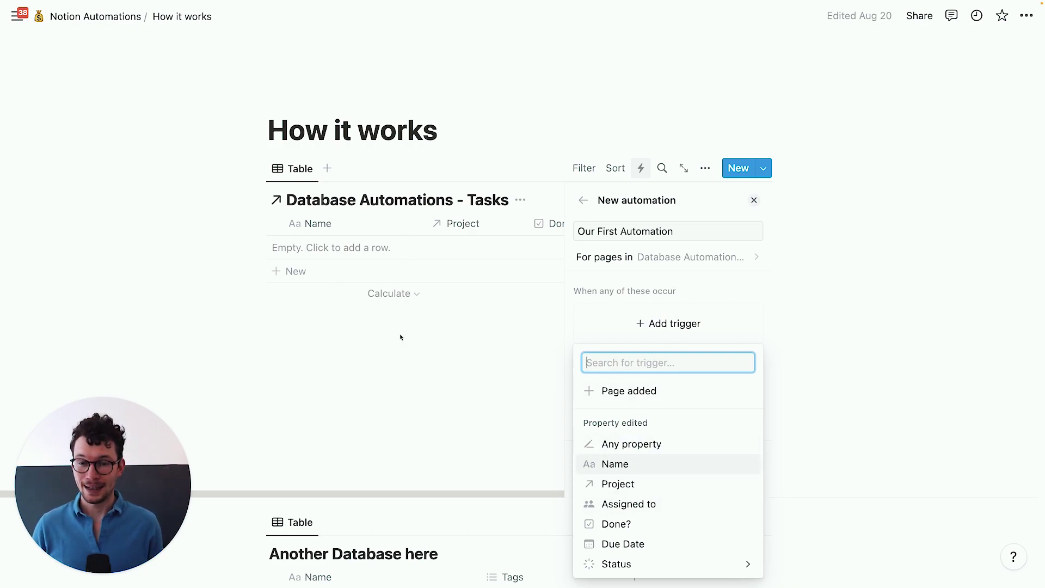
pyautogui.click(682, 283)
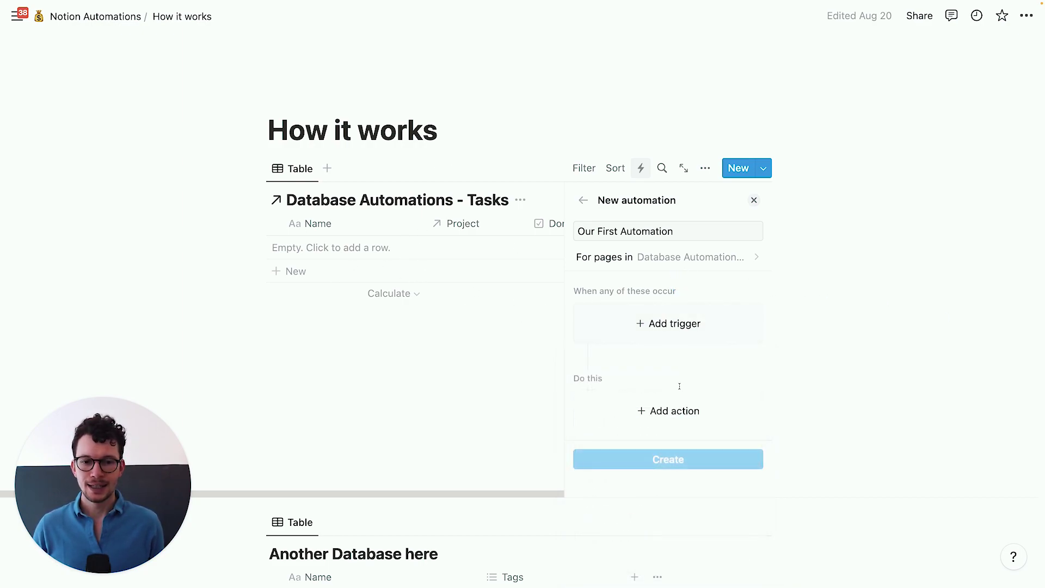
pyautogui.click(655, 421)
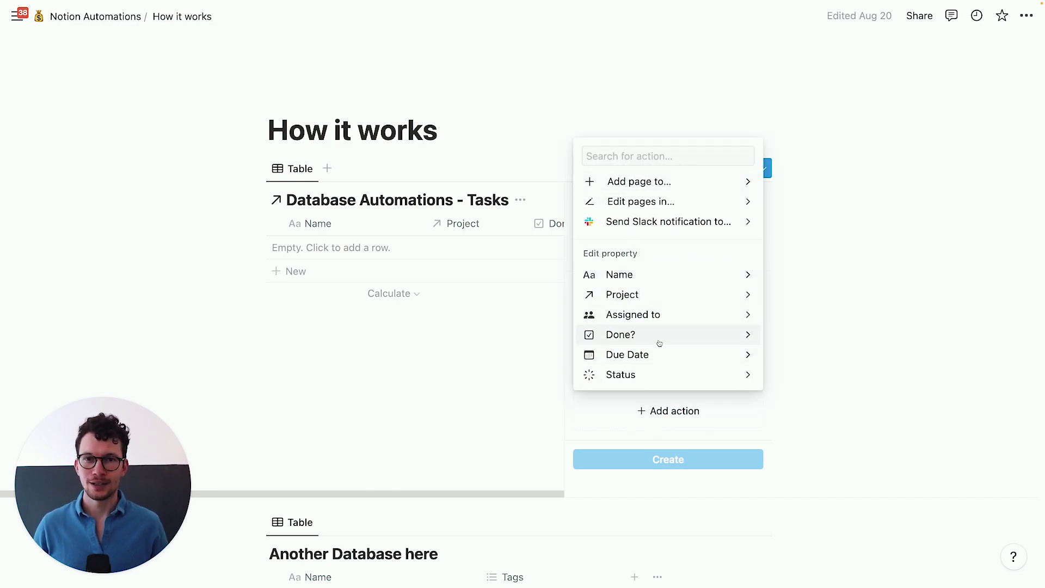
pyautogui.click(748, 441)
# Step: Set trigger Page added and action Name to 'Success!', and create the automation
pyautogui.click(681, 312)
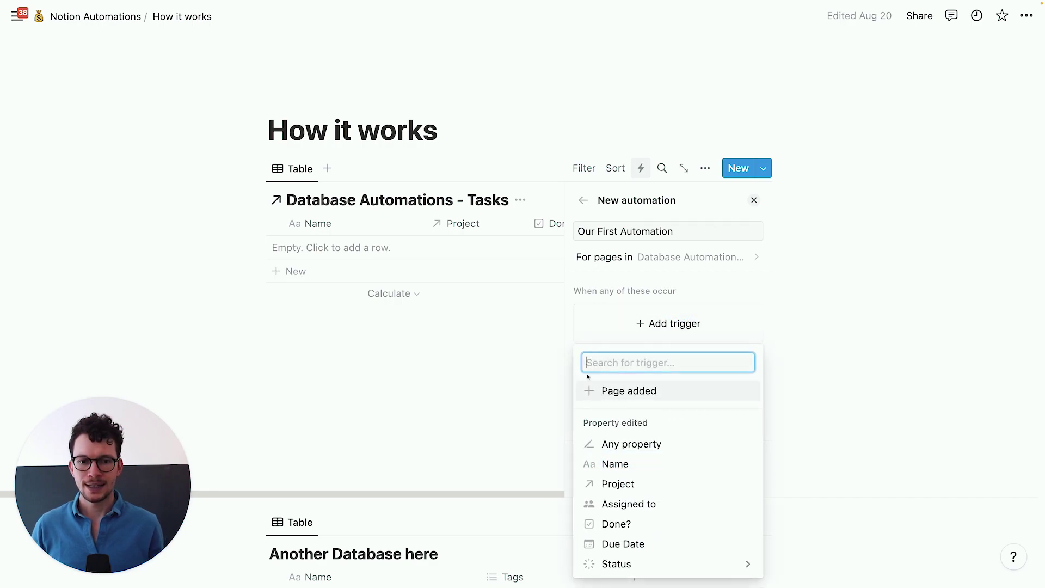
pyautogui.click(668, 391)
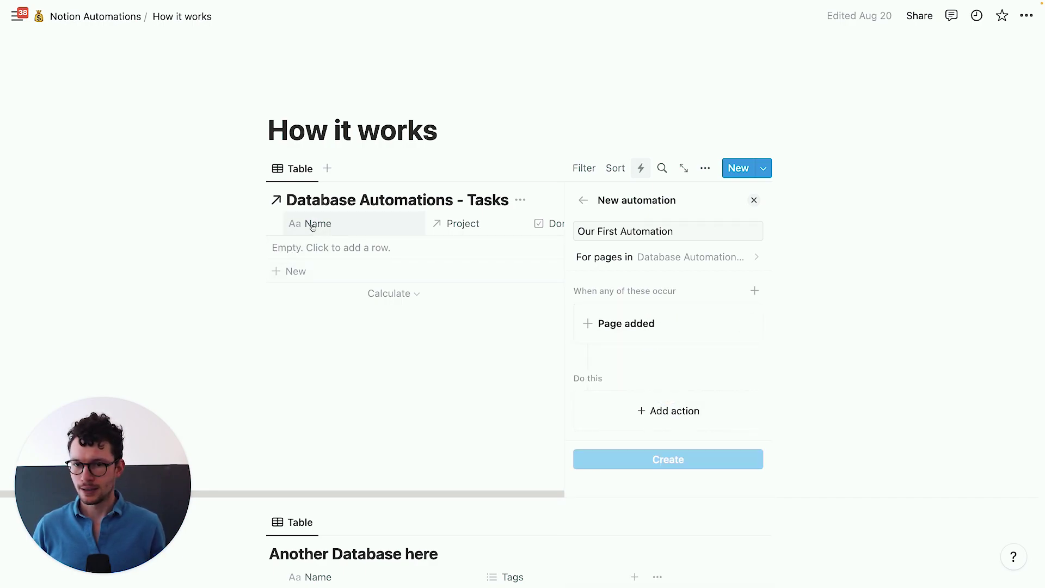
pyautogui.click(630, 416)
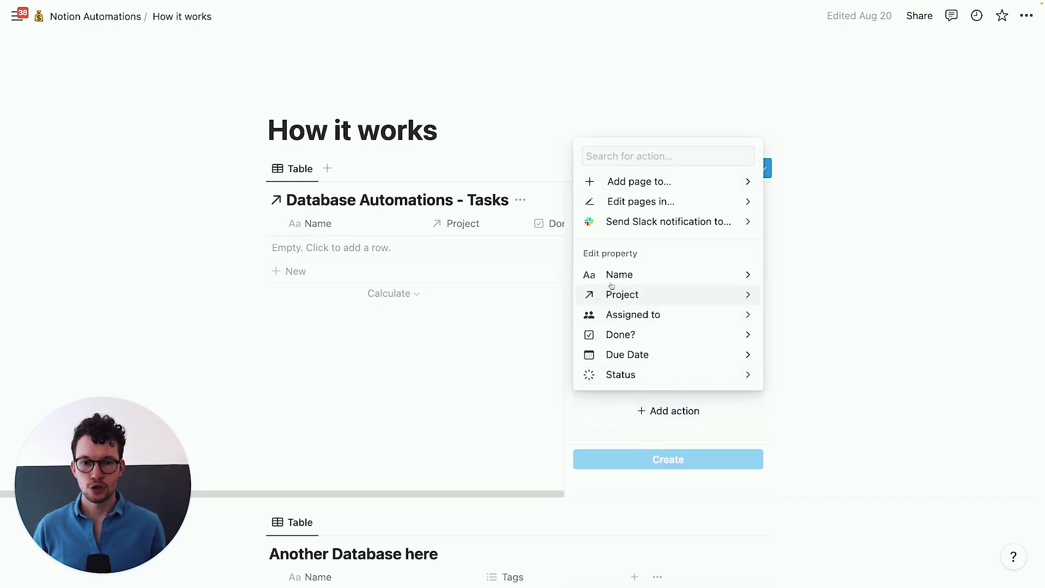
pyautogui.click(652, 275)
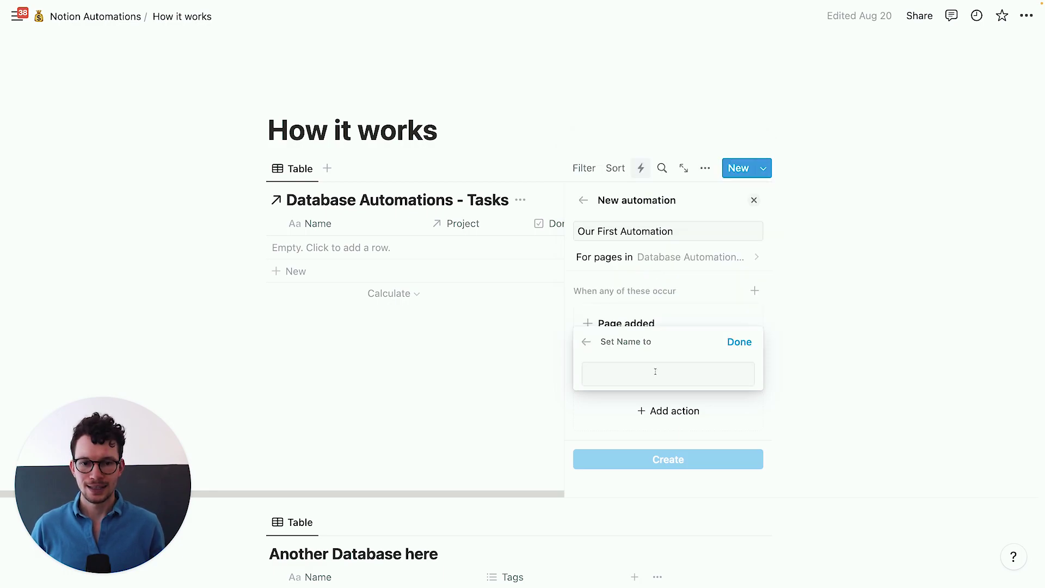
pyautogui.write('Success!')
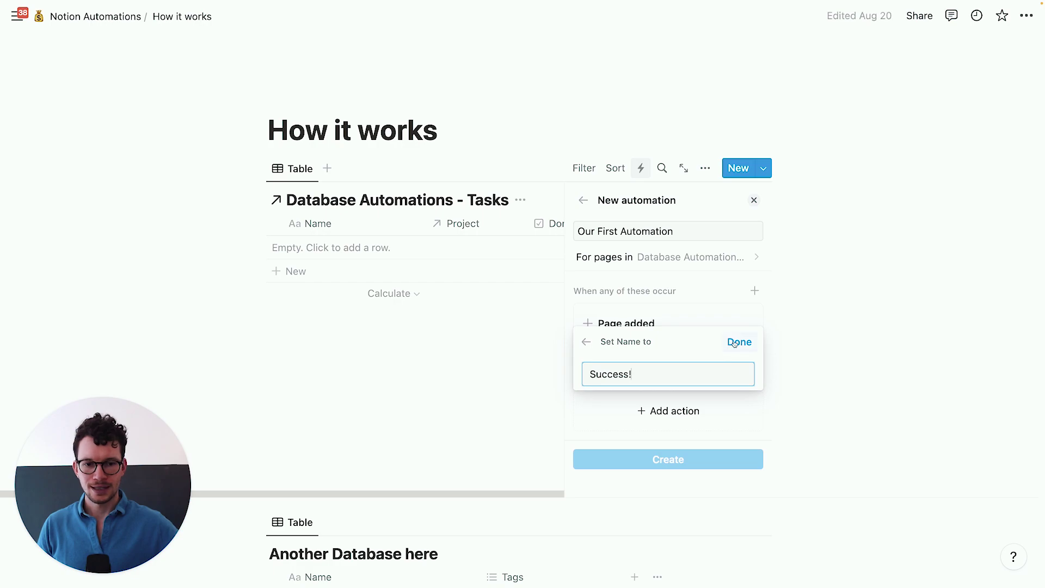
pyautogui.click(736, 343)
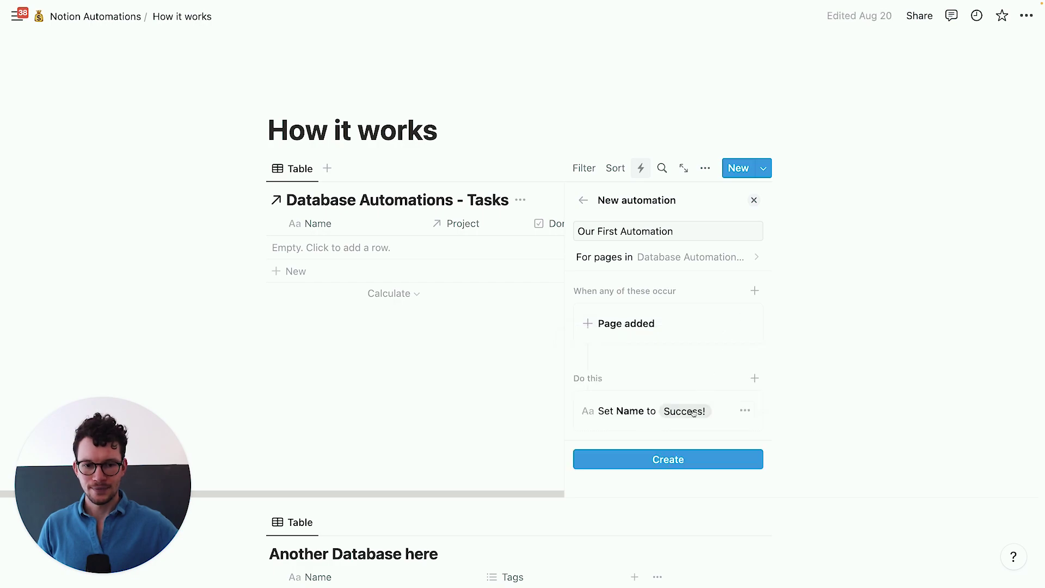
pyautogui.click(658, 463)
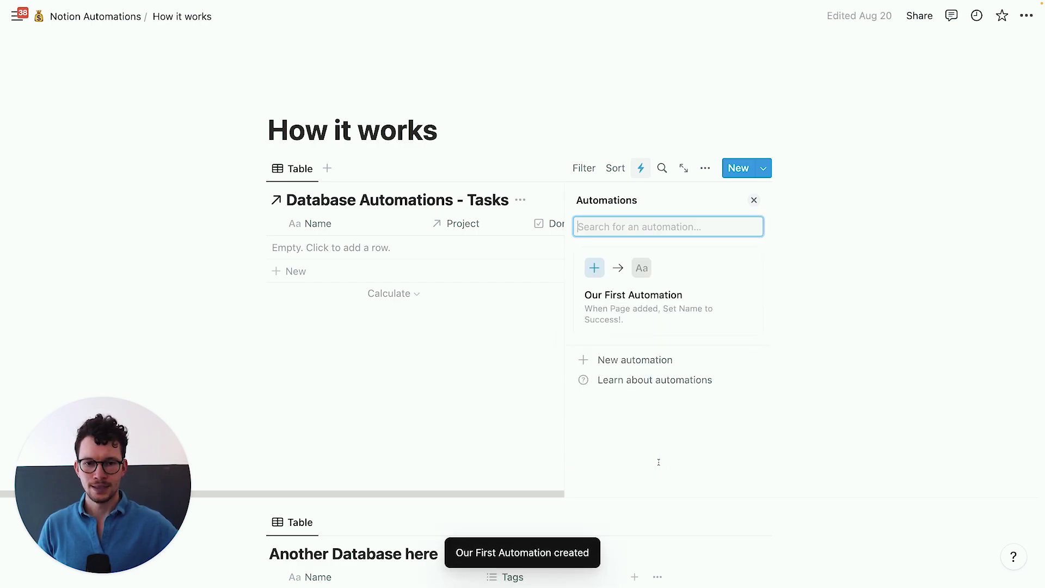
# Step: Add a new row to the Tasks table, which gets auto-named 'Success!'
pyautogui.press('Escape')
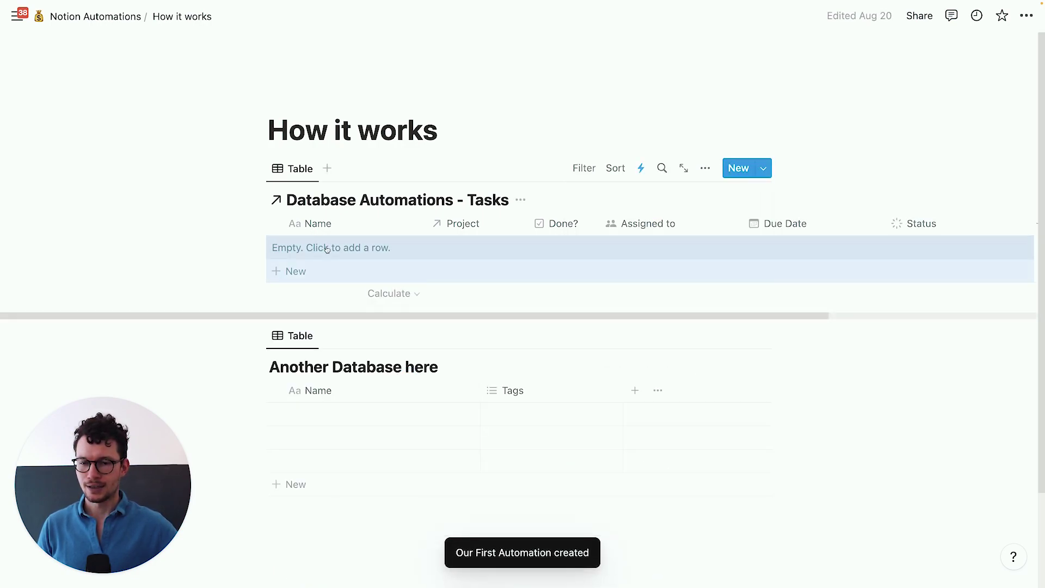
pyautogui.click(327, 249)
pyautogui.press('Escape')
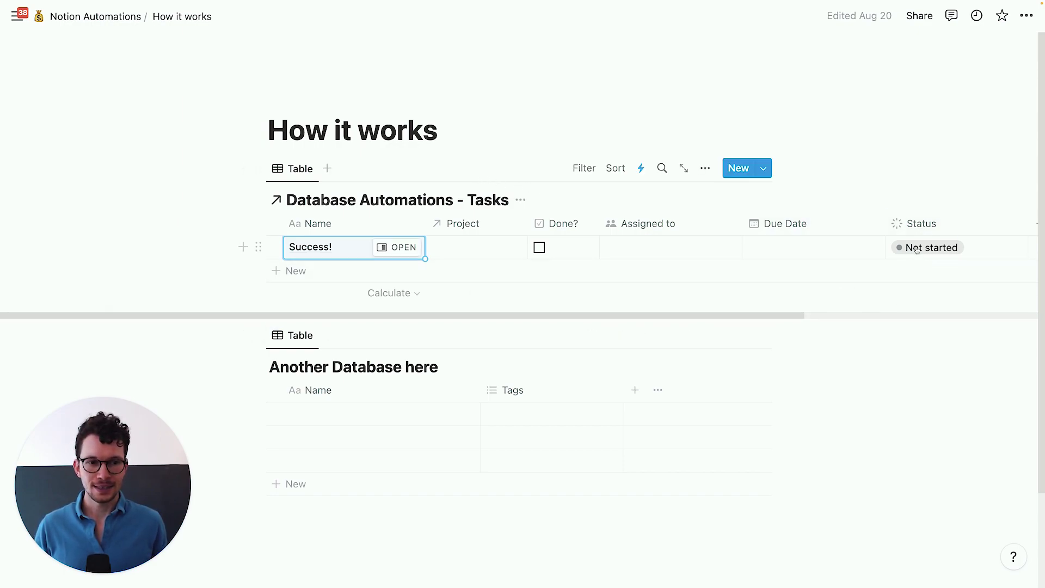
# Step: Start a new automation triggered when Status becomes In progress
pyautogui.click(640, 169)
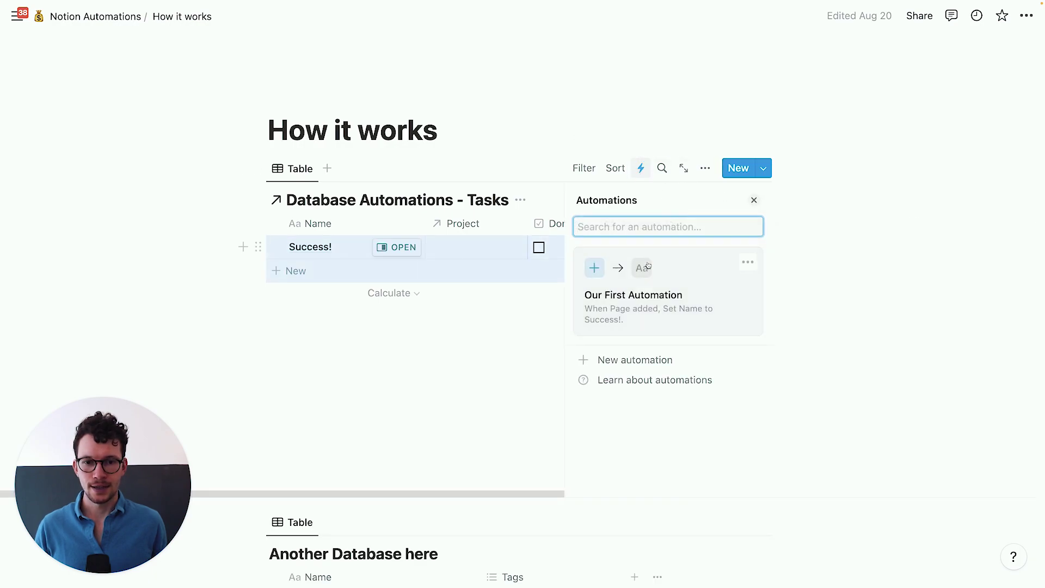
pyautogui.click(635, 356)
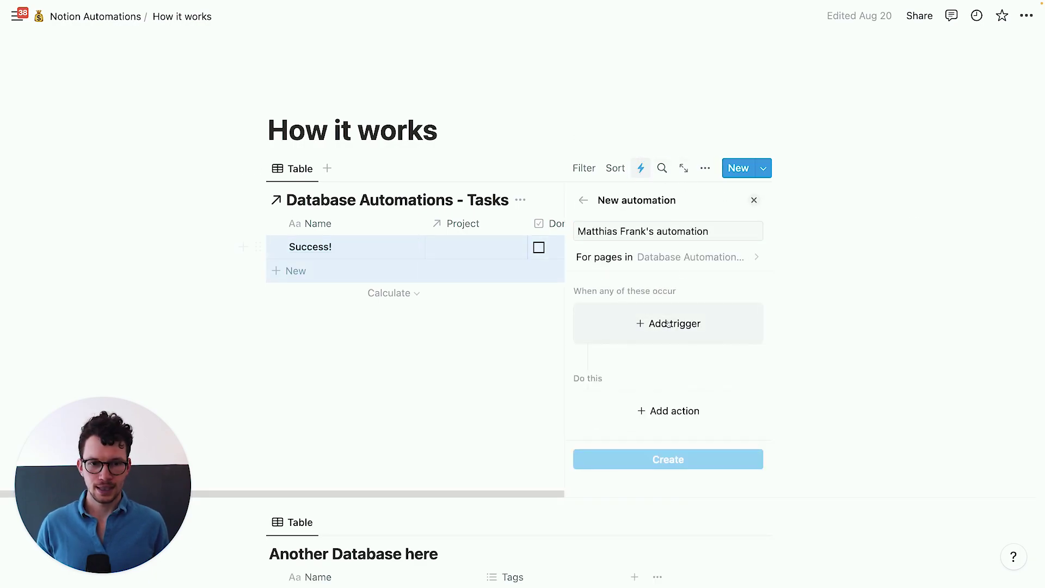
pyautogui.click(652, 308)
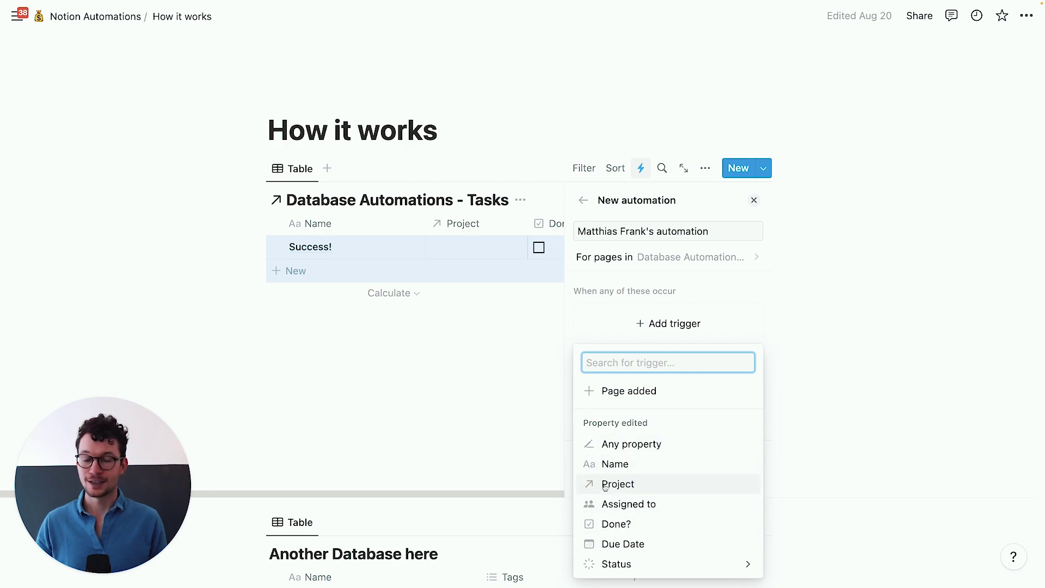
pyautogui.click(660, 567)
pyautogui.click(589, 391)
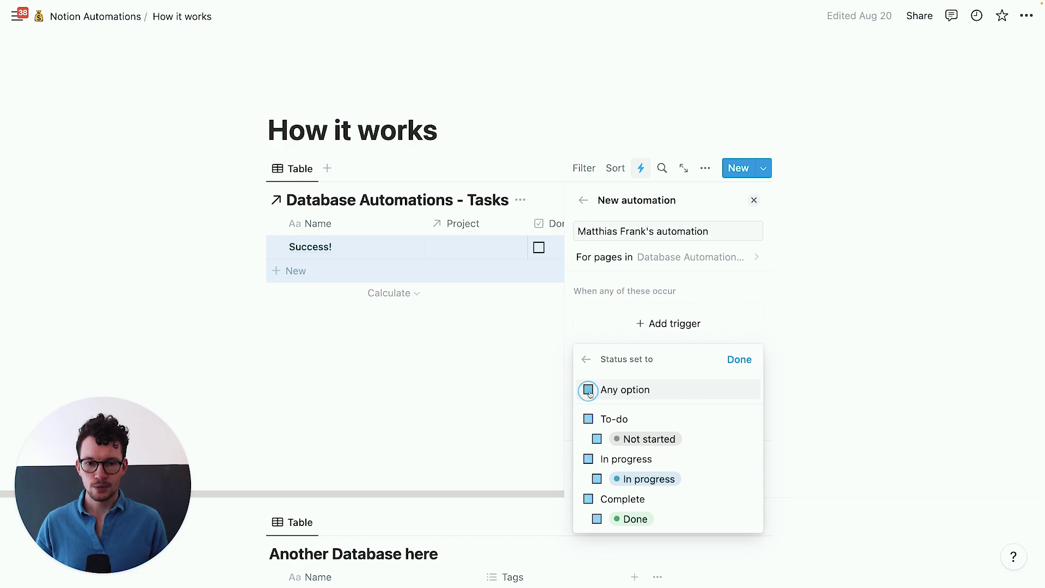
pyautogui.click(588, 460)
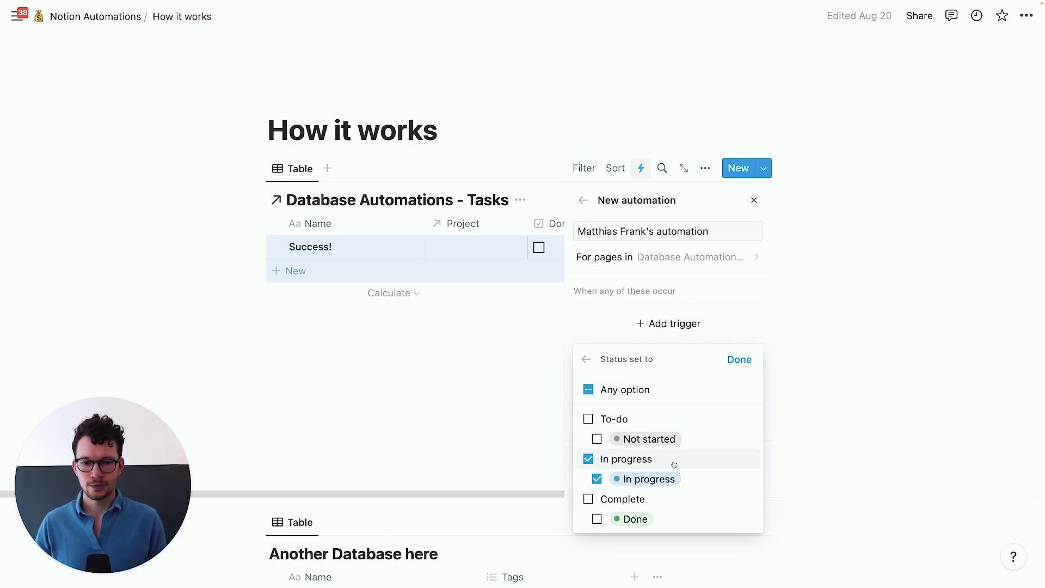
pyautogui.click(743, 360)
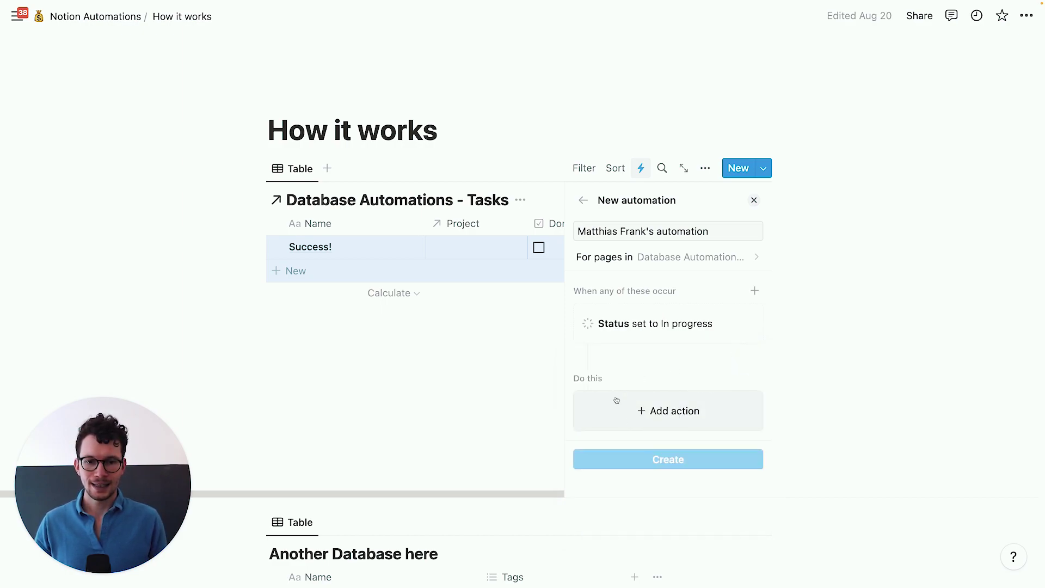
# Step: Add an action creating a 'New Entry!' page in Another Database here, and save
pyautogui.click(669, 411)
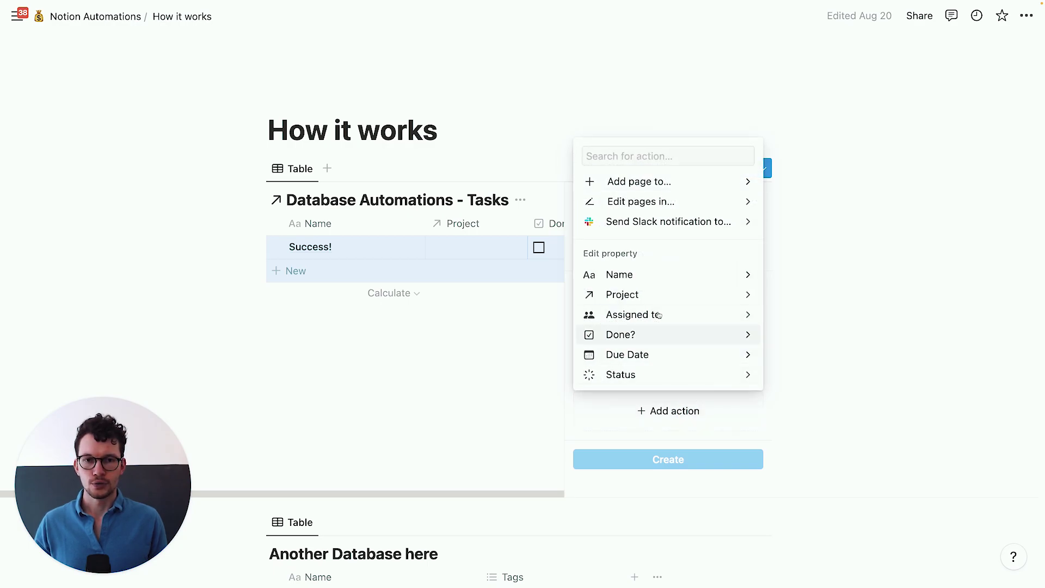
pyautogui.click(671, 185)
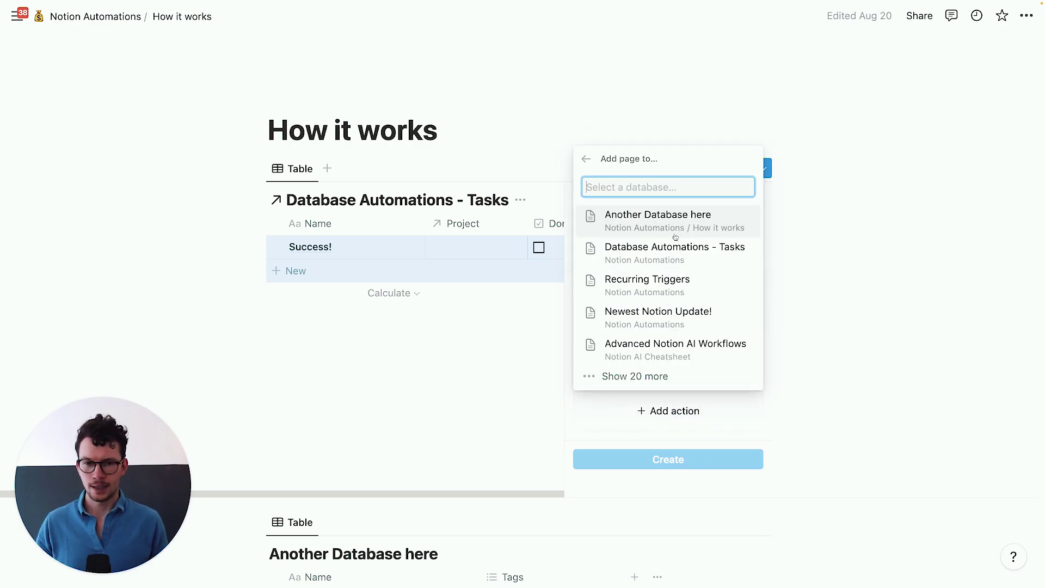
pyautogui.click(675, 223)
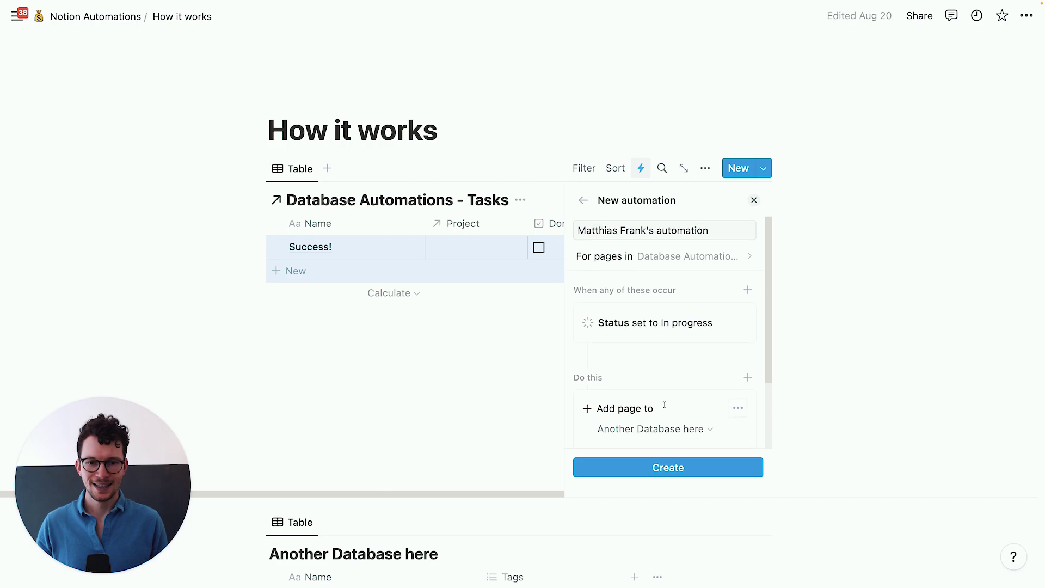
pyautogui.scroll(-2, 660, 406)
pyautogui.click(631, 393)
pyautogui.write('New Entry!')
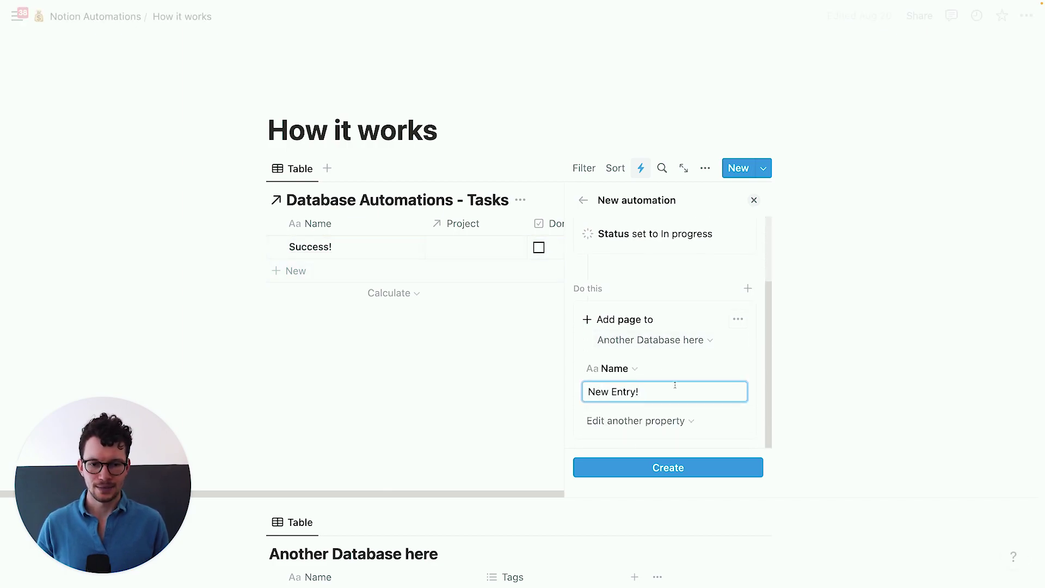
pyautogui.click(662, 467)
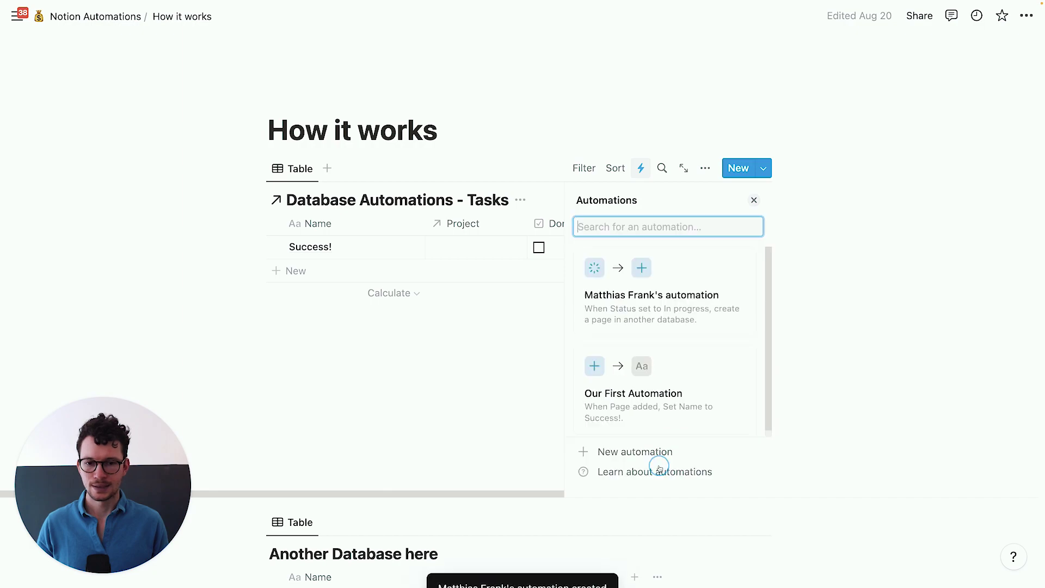
pyautogui.click(472, 373)
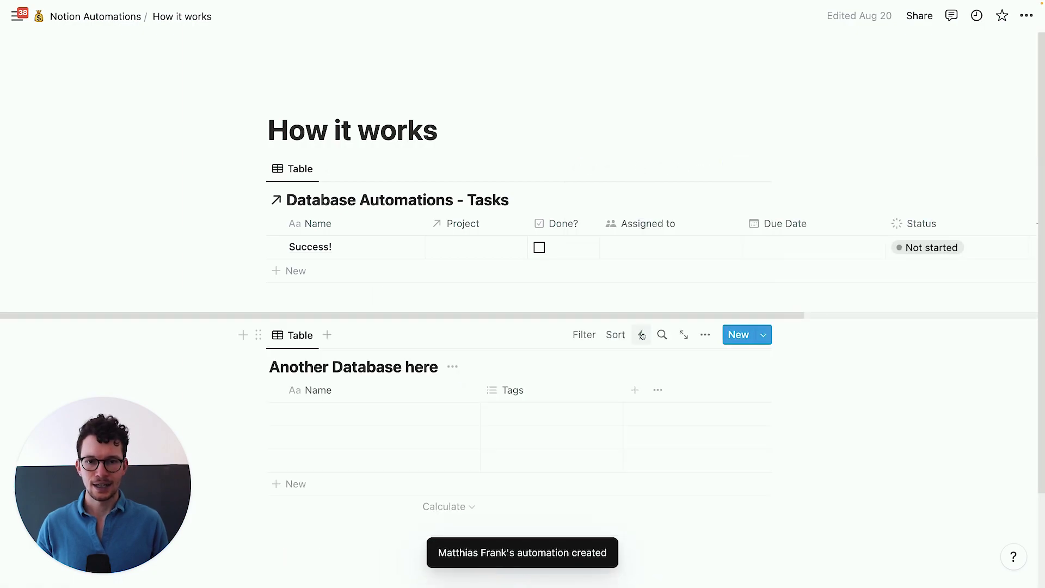
# Step: Change the Success! task's status to In progress, then Done, then In progress again
pyautogui.click(932, 254)
pyautogui.click(900, 350)
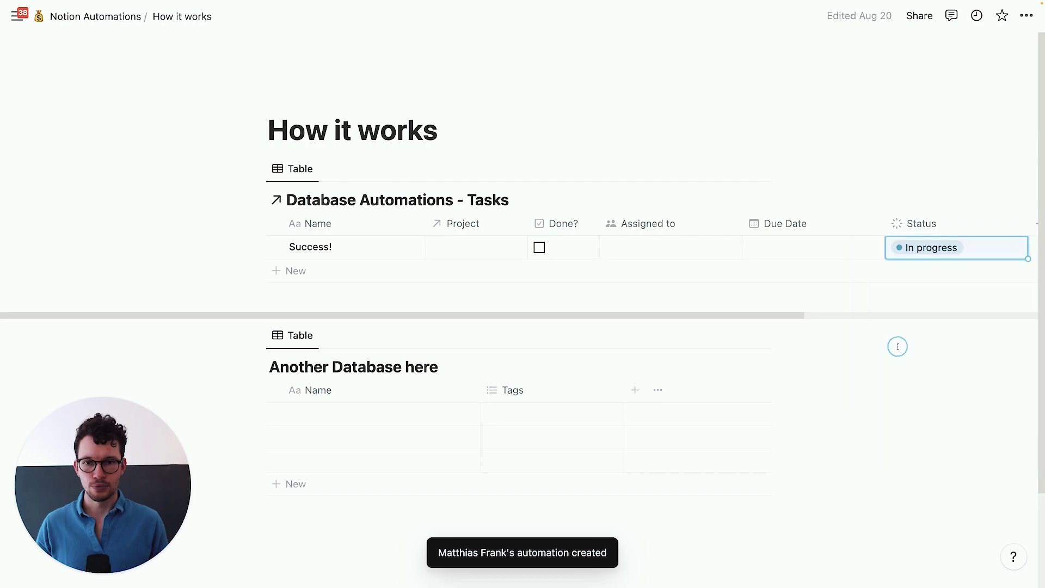
pyautogui.click(464, 114)
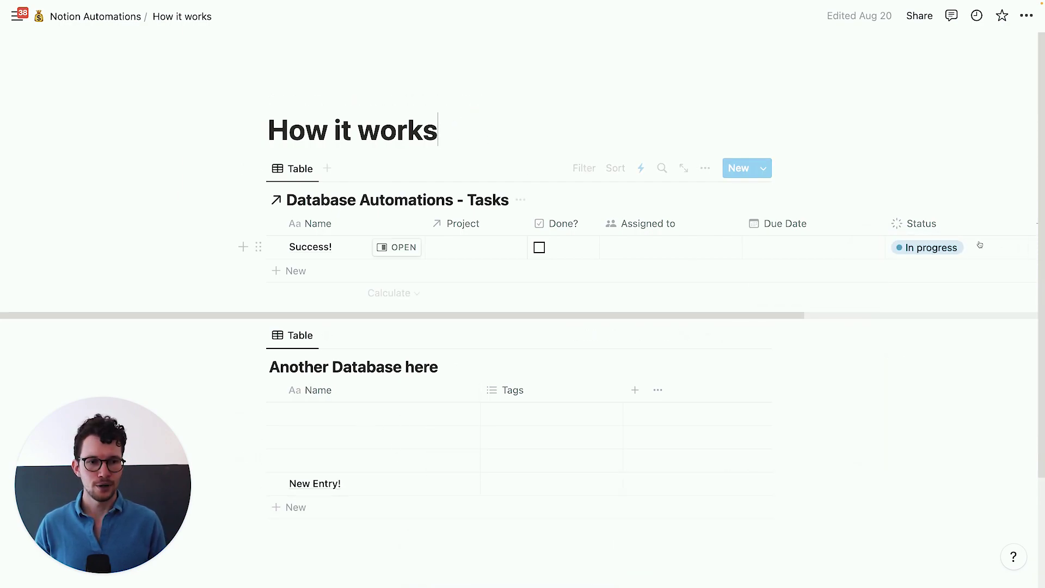
pyautogui.click(929, 258)
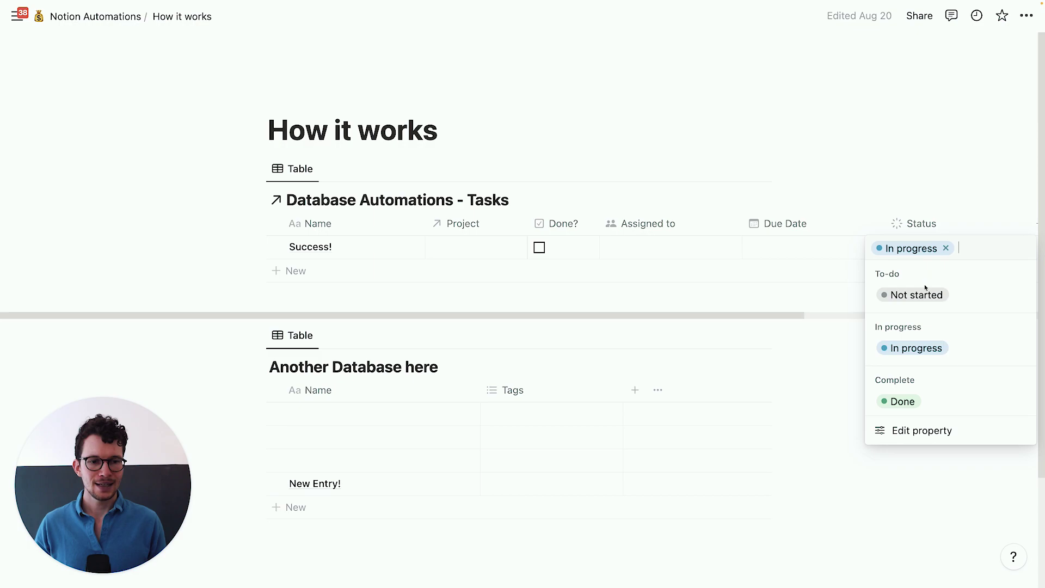
pyautogui.click(926, 407)
pyautogui.click(437, 161)
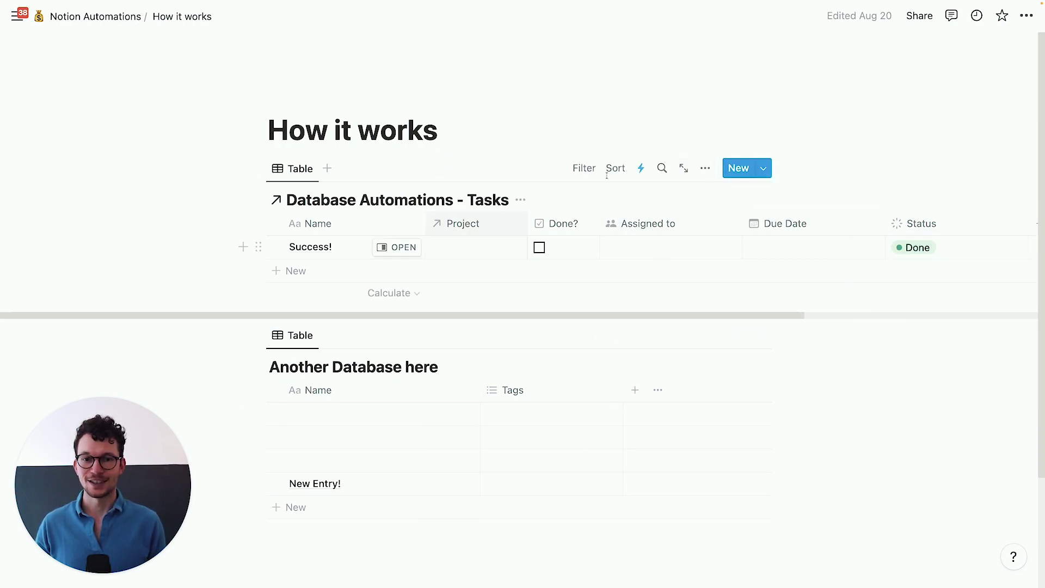
pyautogui.click(937, 251)
pyautogui.click(920, 346)
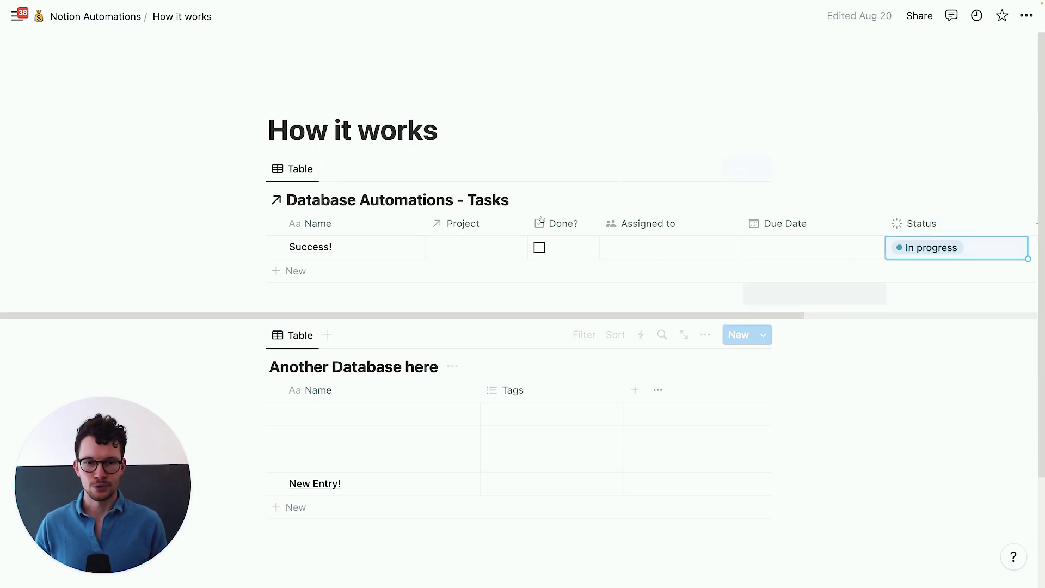
pyautogui.click(407, 141)
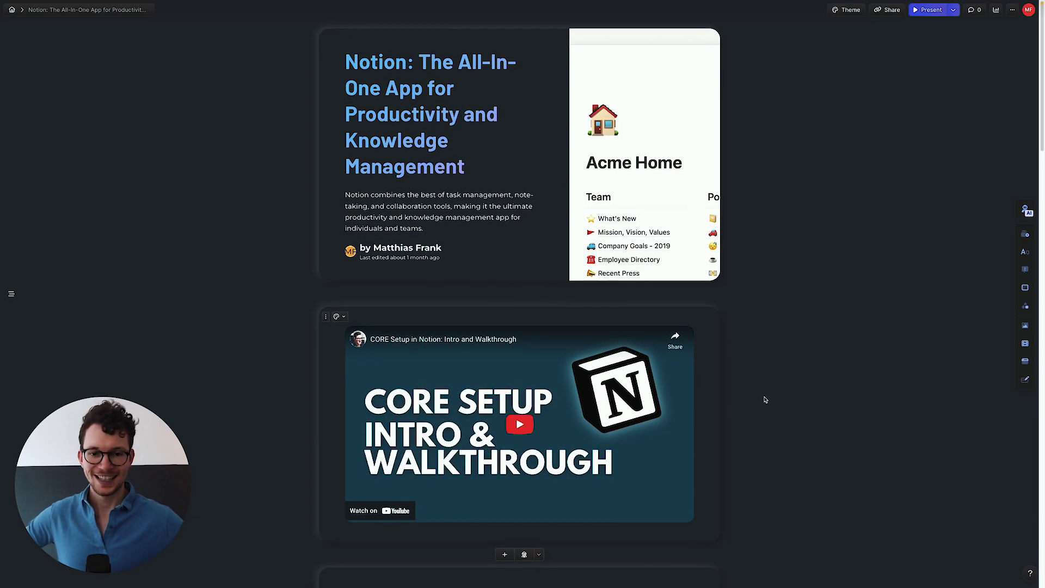
pyautogui.scroll(-2, 763, 397)
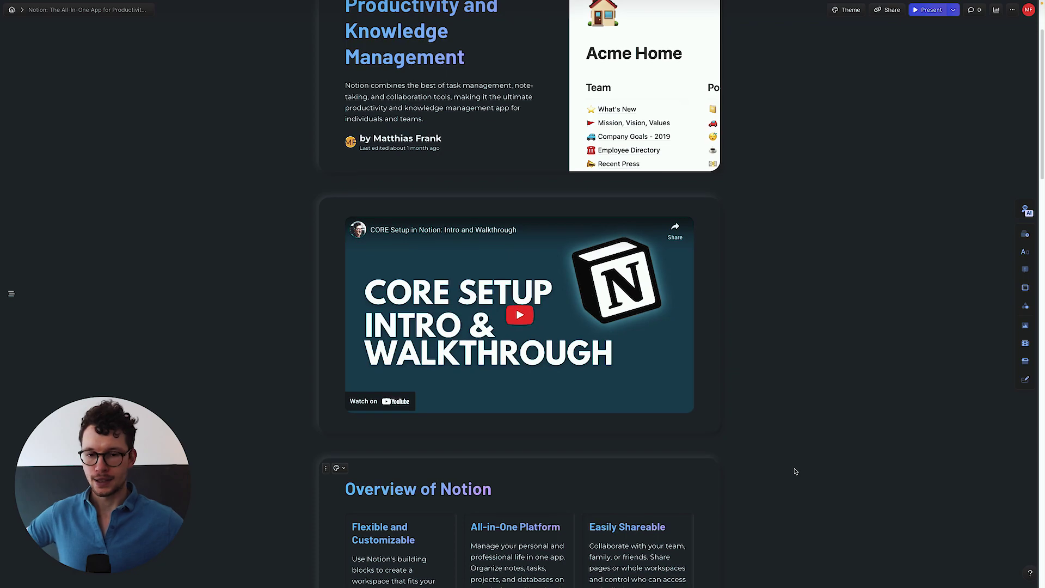
pyautogui.scroll(-4, 792, 470)
pyautogui.scroll(-2, 794, 472)
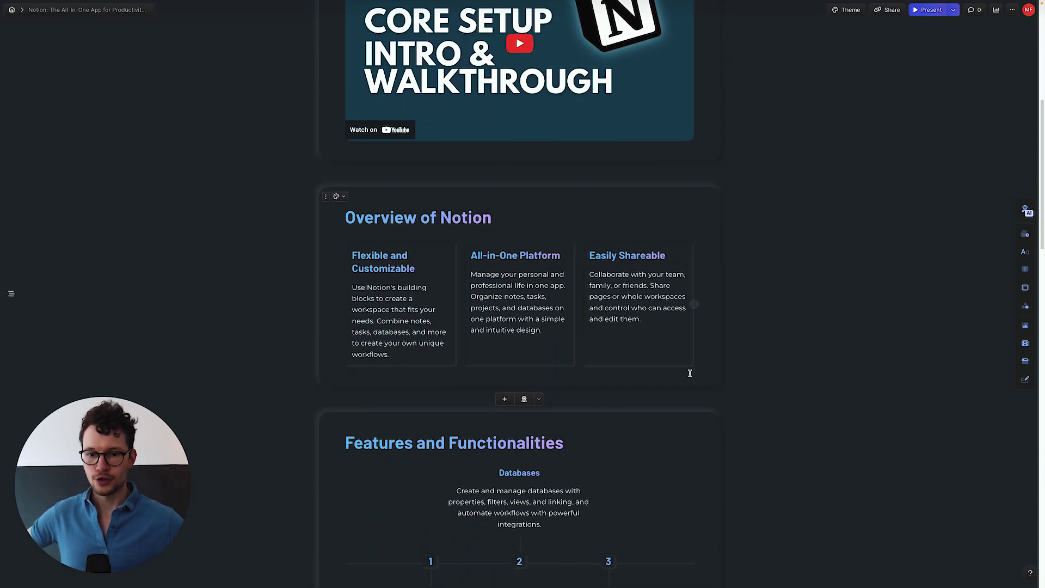
pyautogui.scroll(-3, 690, 370)
pyautogui.scroll(-5, 690, 373)
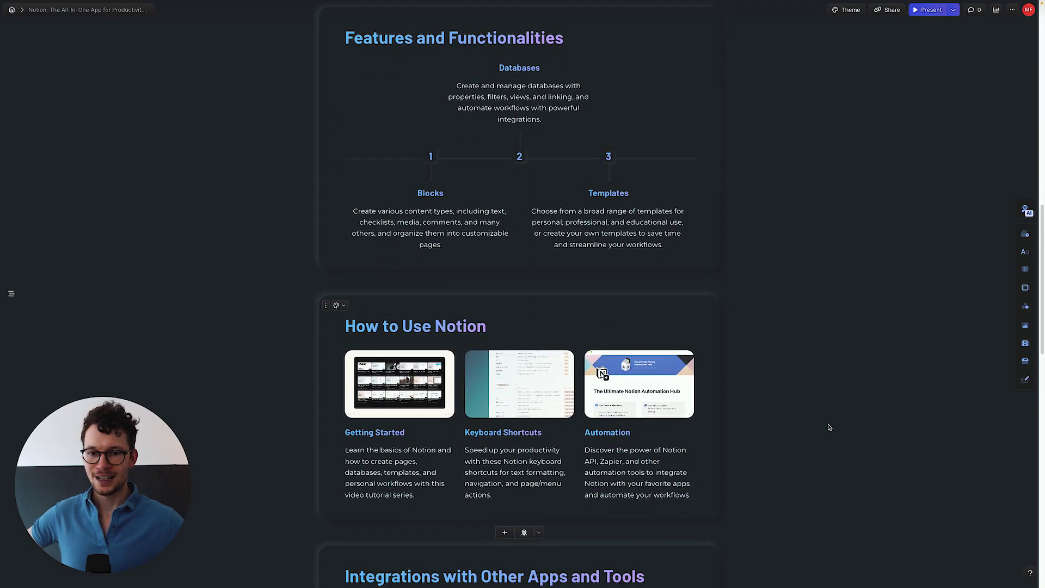
pyautogui.scroll(-3, 478, 249)
pyautogui.scroll(-12, 814, 350)
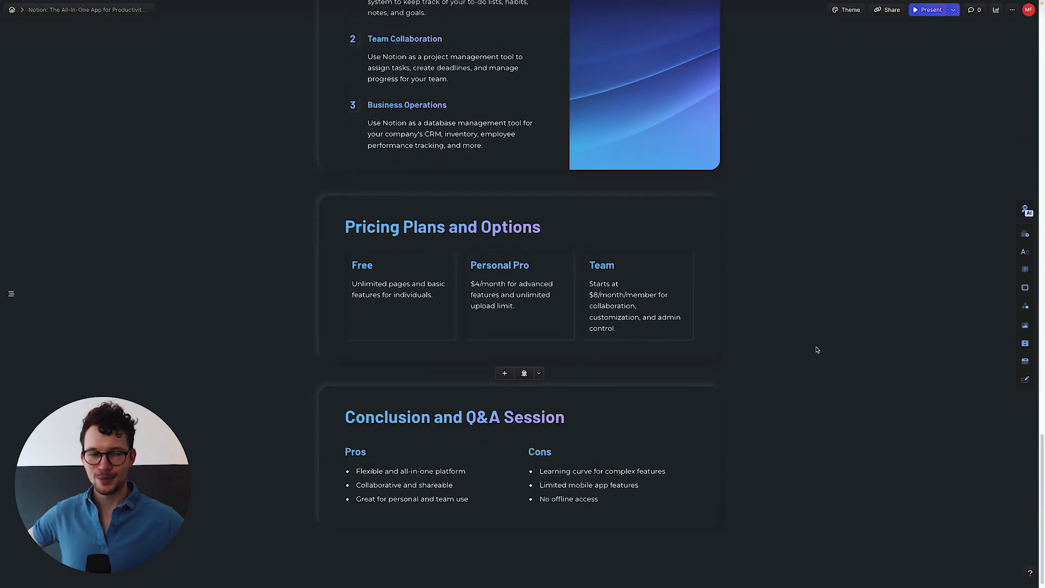
pyautogui.scroll(8, 816, 349)
pyautogui.scroll(18, 815, 350)
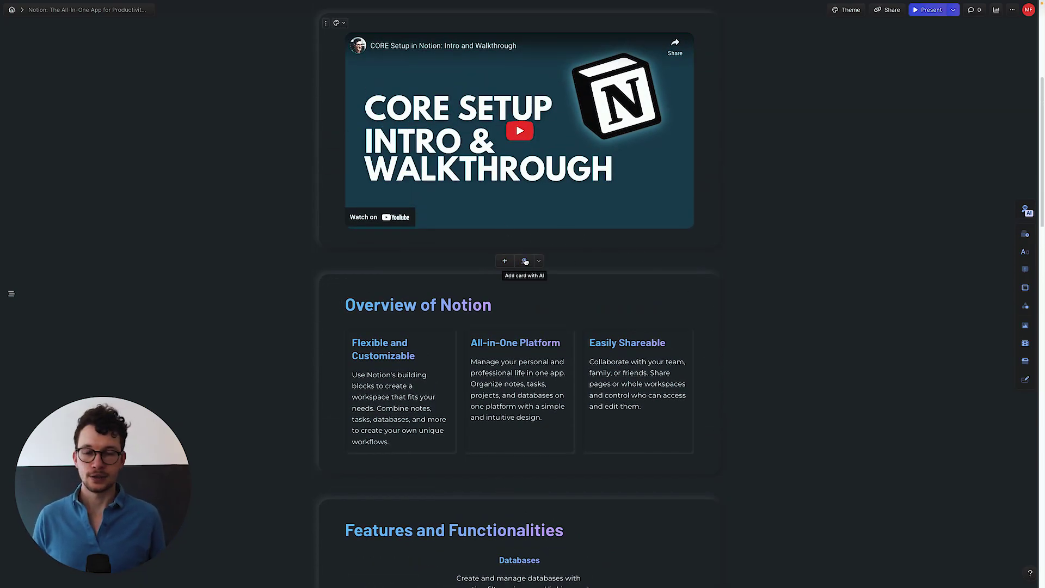
# Step: Add a blank image-left card below the video card, then close the styling and templates panels
pyautogui.click(504, 260)
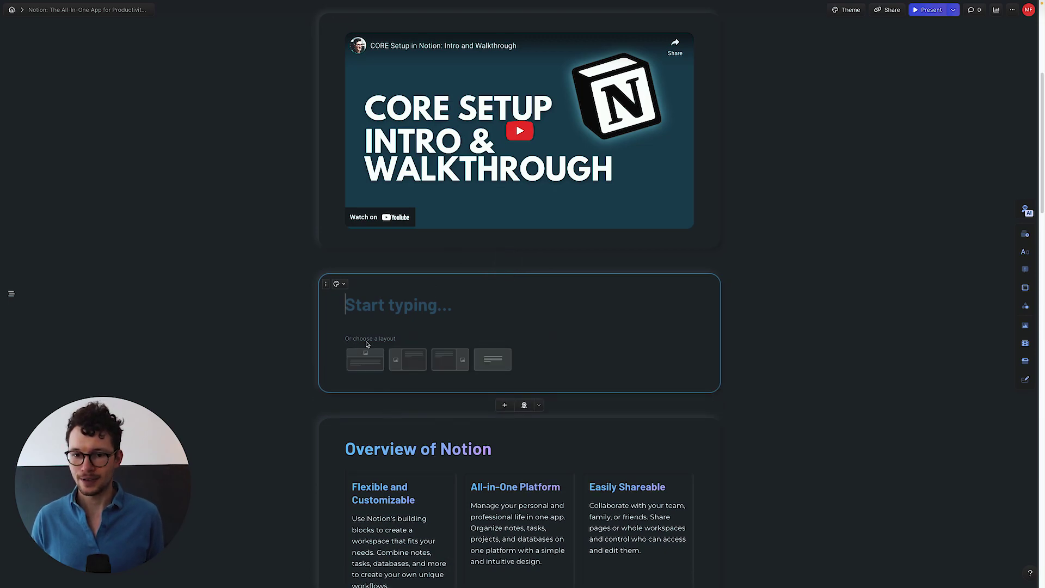
pyautogui.click(408, 359)
pyautogui.click(344, 285)
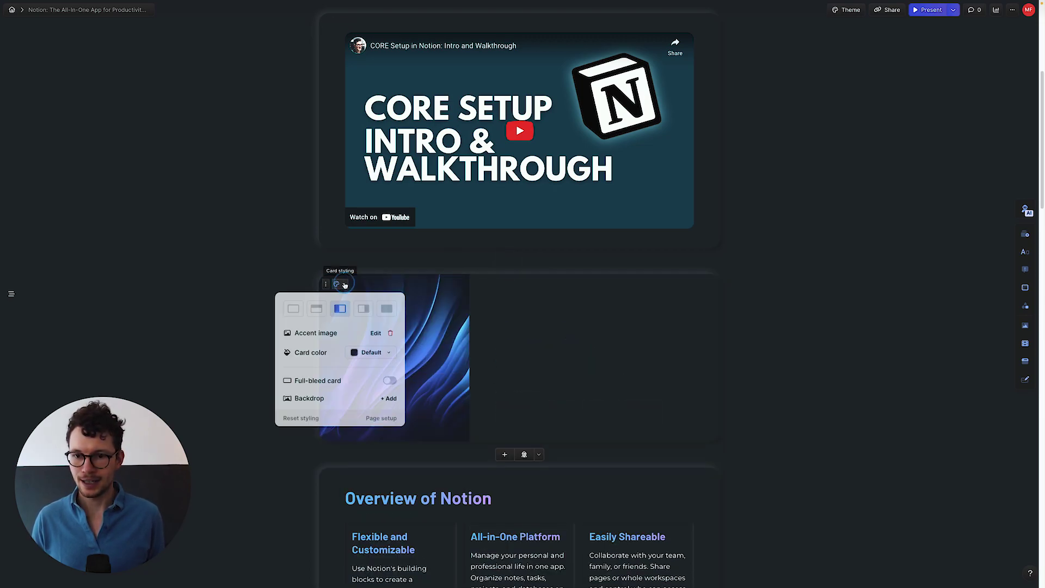
pyautogui.click(626, 341)
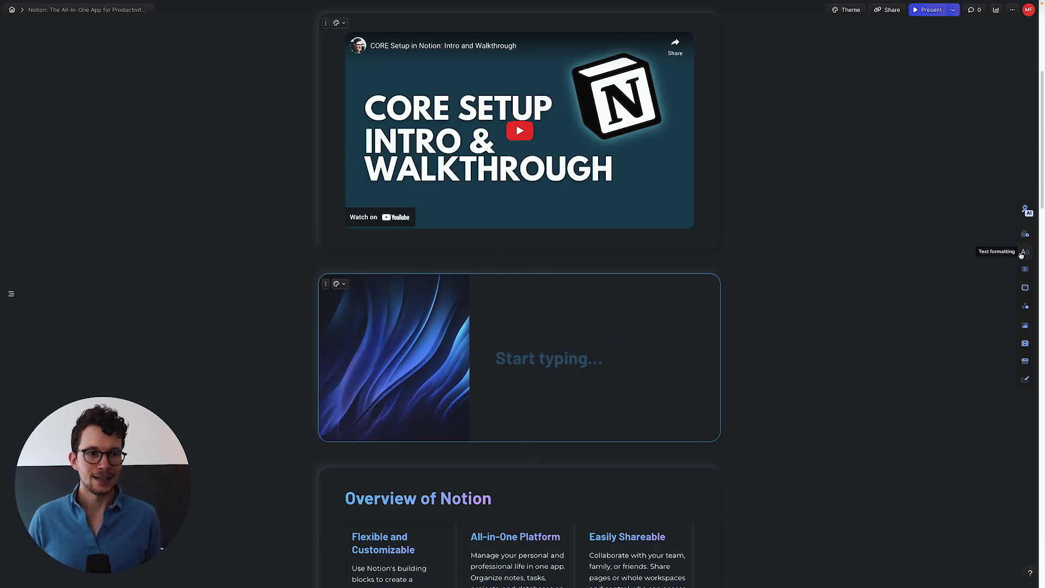
pyautogui.scroll(3, 653, 261)
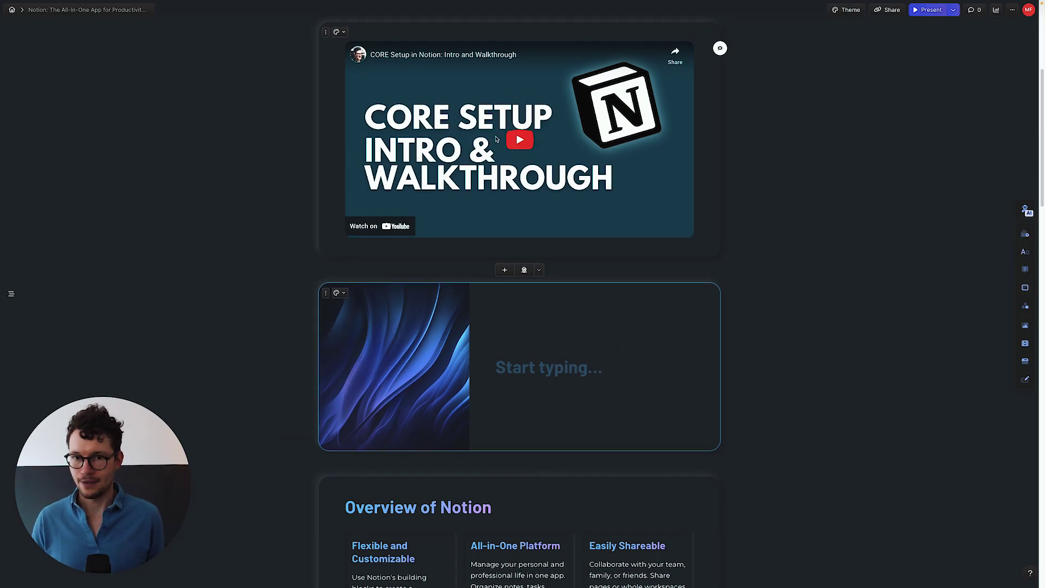
pyautogui.scroll(-3, 574, 283)
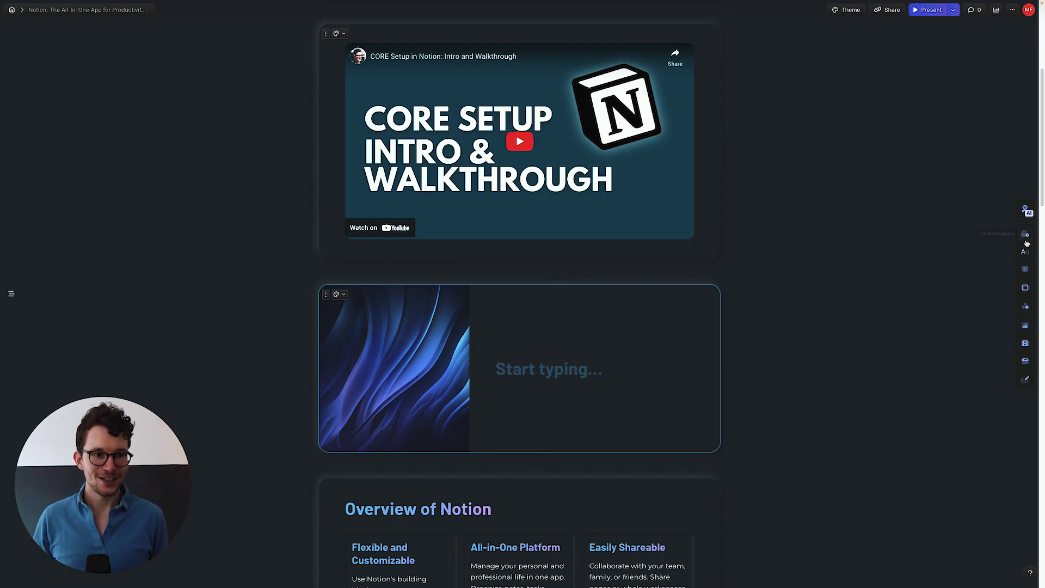
pyautogui.moveTo(1025, 234)
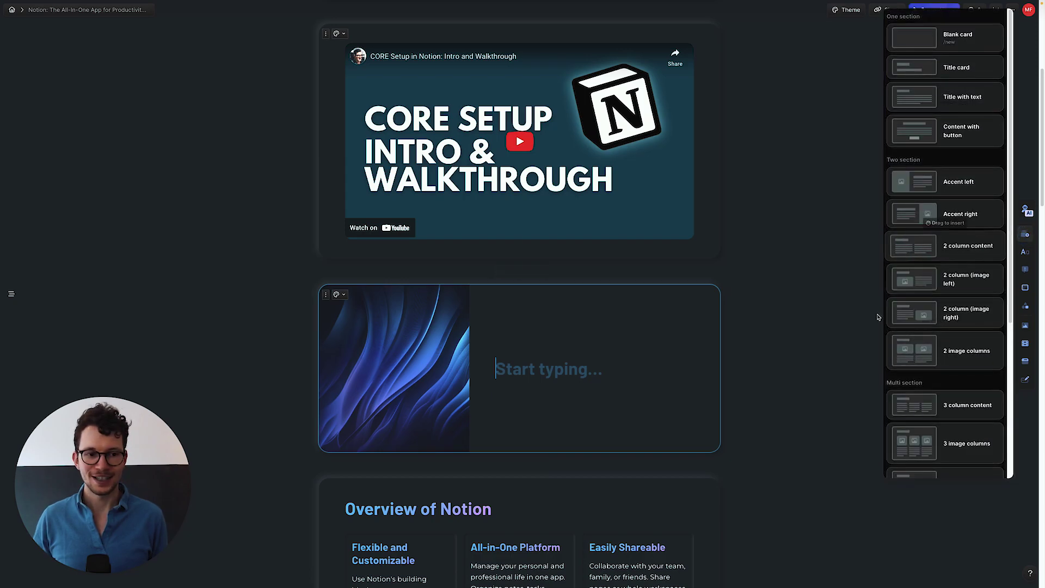
pyautogui.click(865, 326)
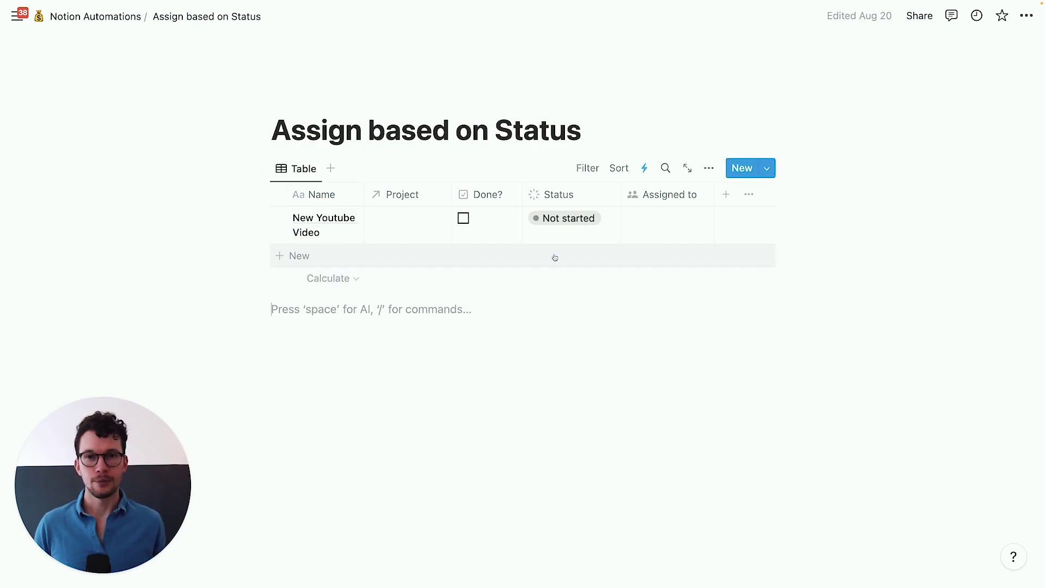
pyautogui.click(564, 236)
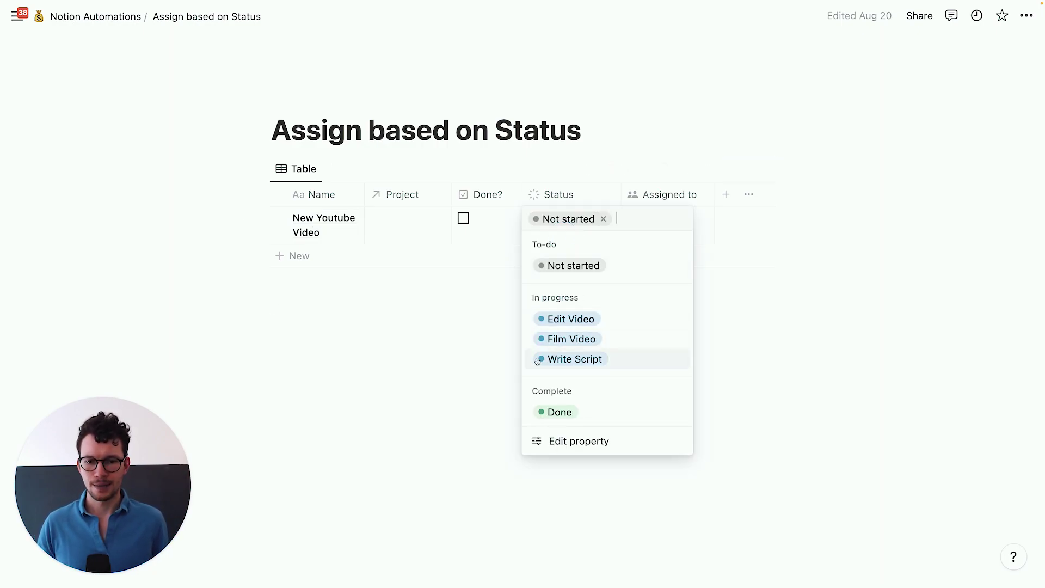
pyautogui.click(566, 321)
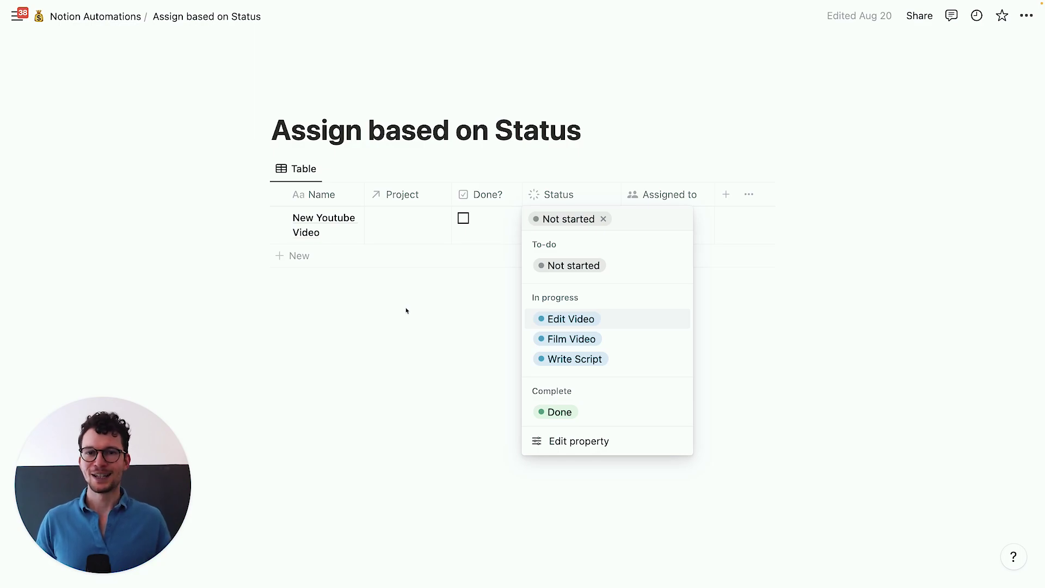
pyautogui.press('Escape')
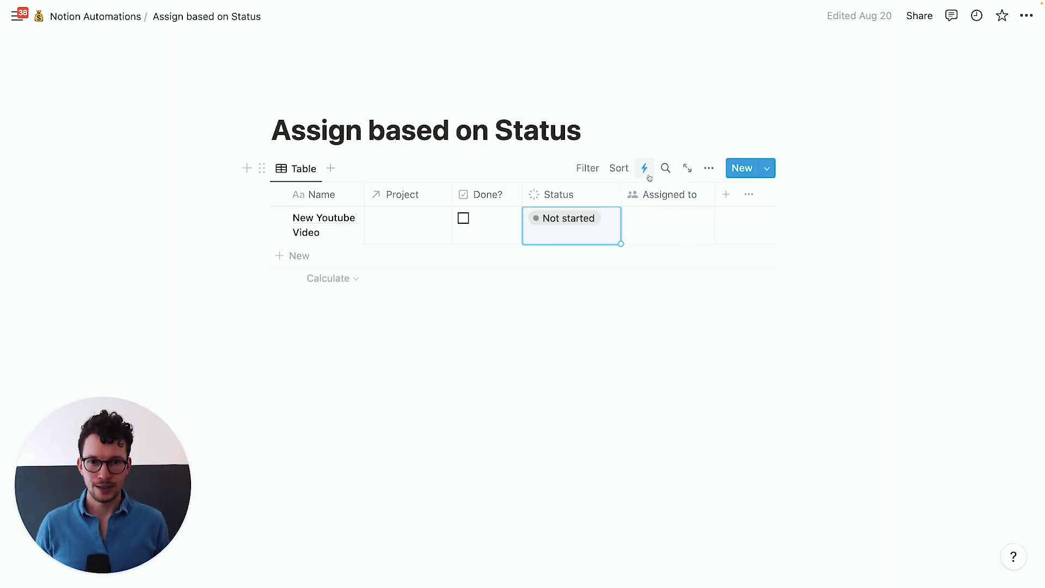
# Step: Create a new automation named 'Responsible' triggered when Status is set to Edit Video
pyautogui.click(642, 168)
pyautogui.click(632, 424)
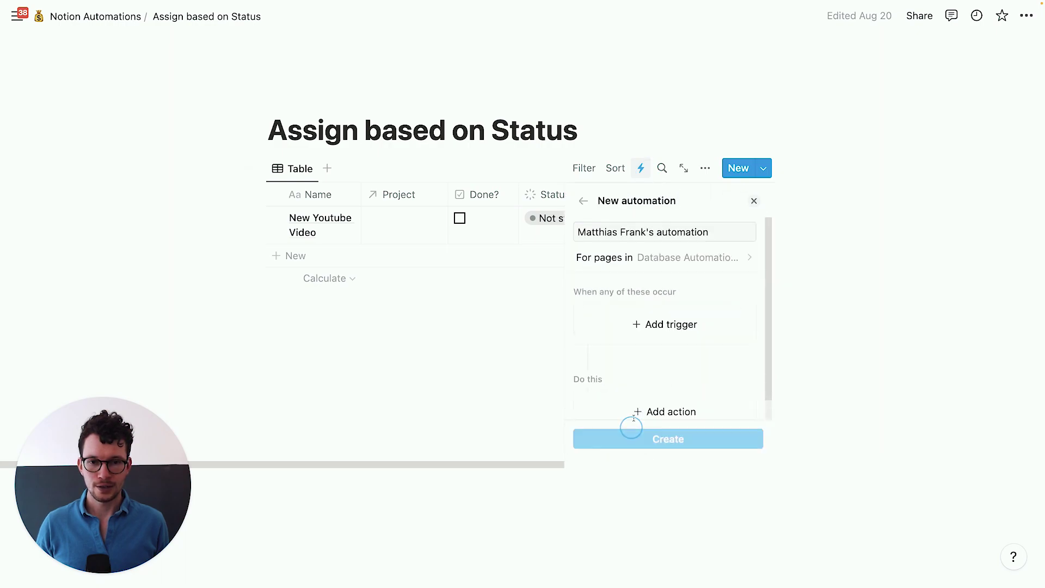
pyautogui.click(650, 234)
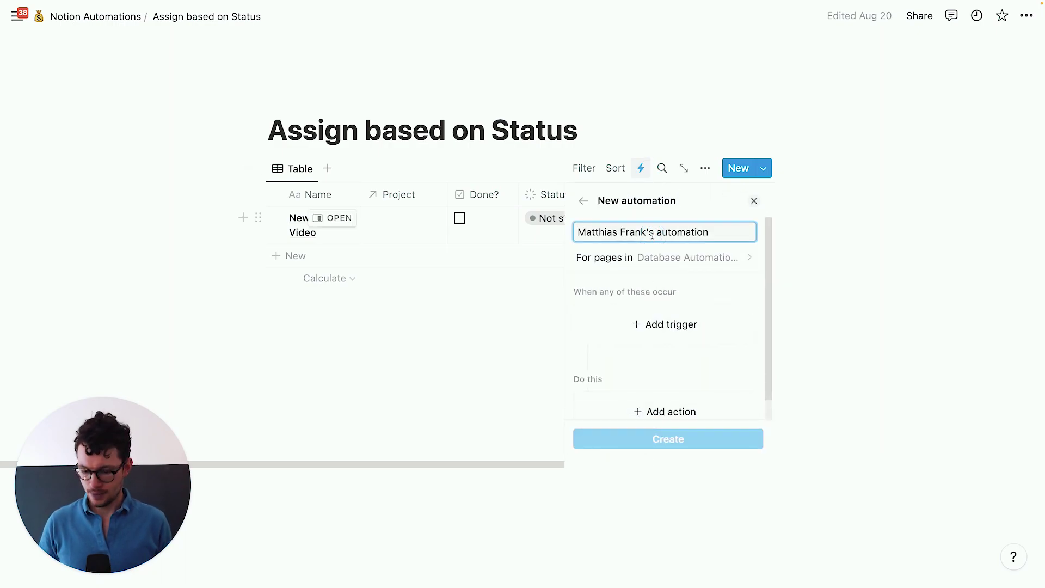
pyautogui.press('super+a')
pyautogui.write('Responsible')
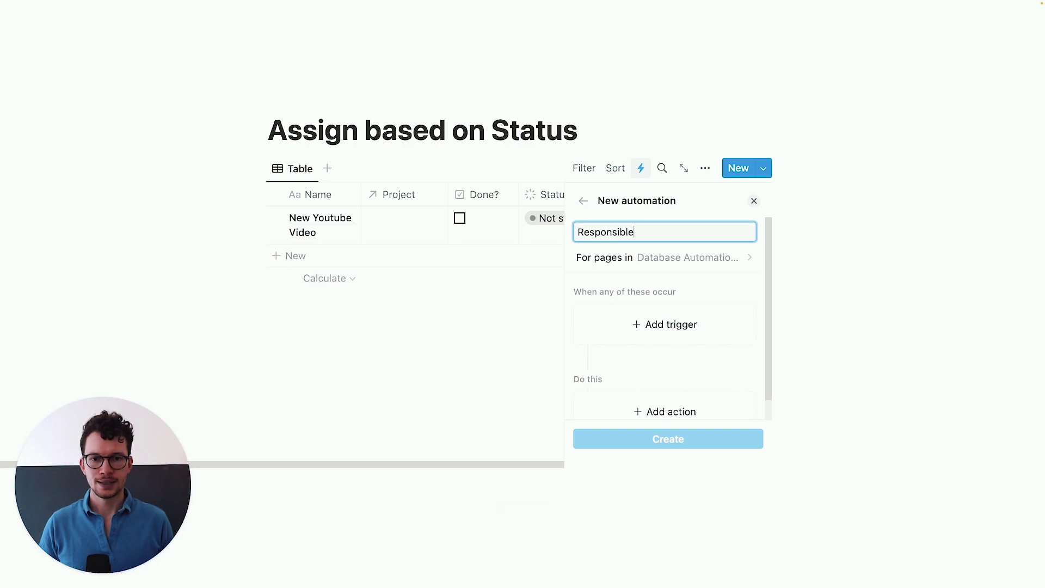
pyautogui.click(647, 323)
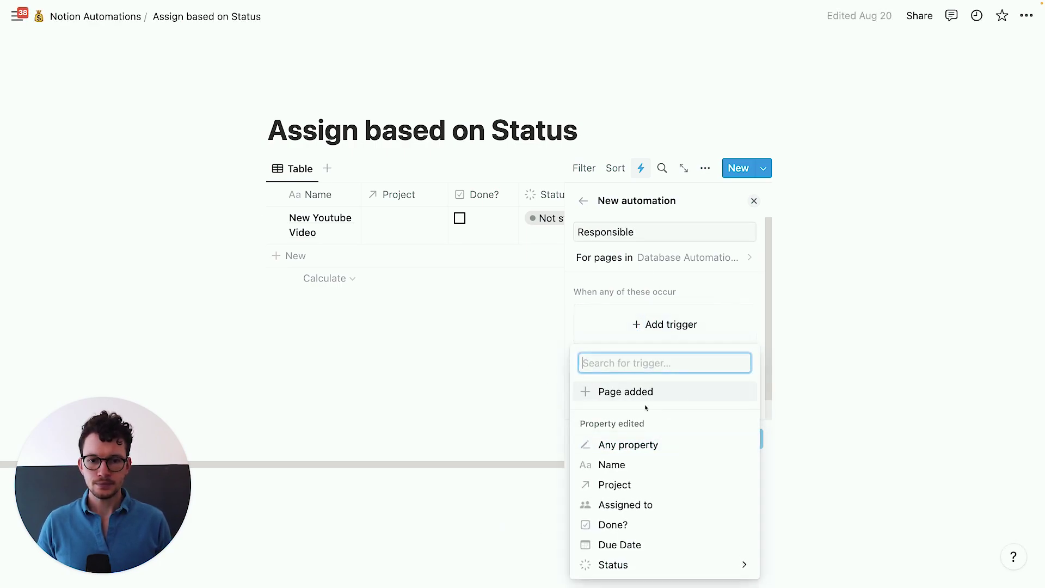
pyautogui.click(673, 564)
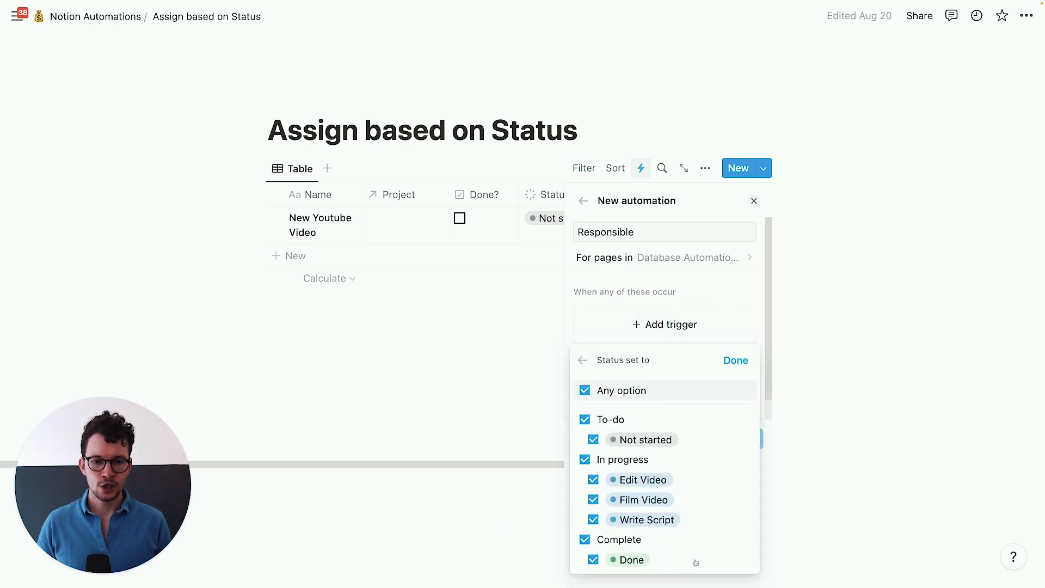
pyautogui.click(593, 479)
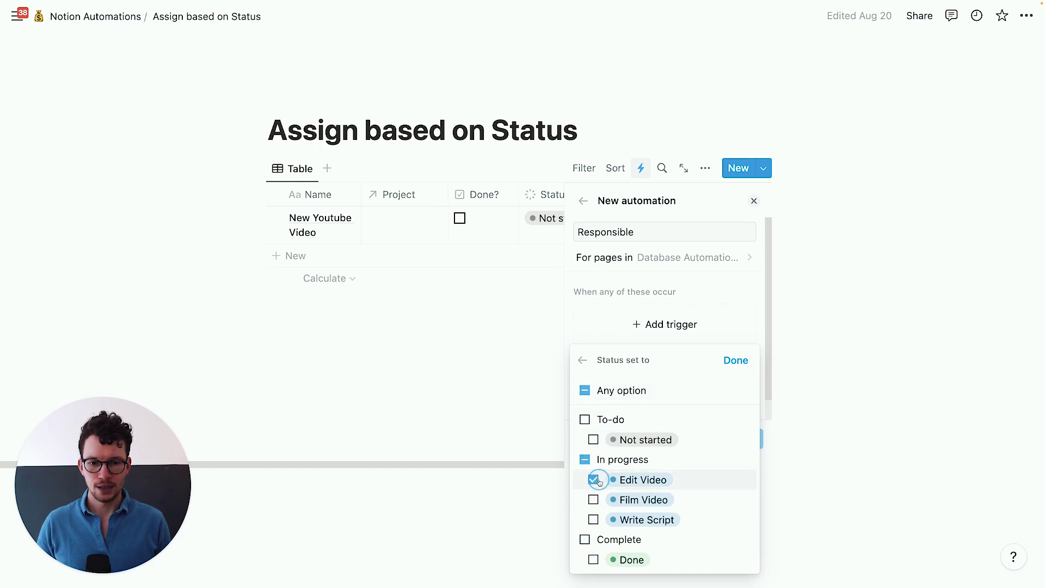
pyautogui.click(744, 360)
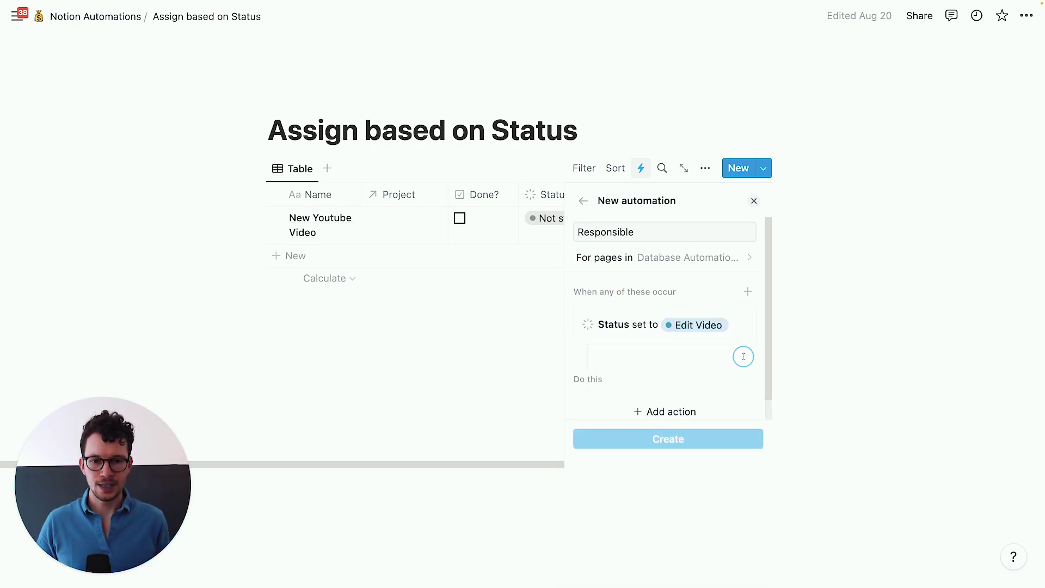
# Step: Add an action setting Assigned to a chosen team member, and save the automation
pyautogui.click(615, 396)
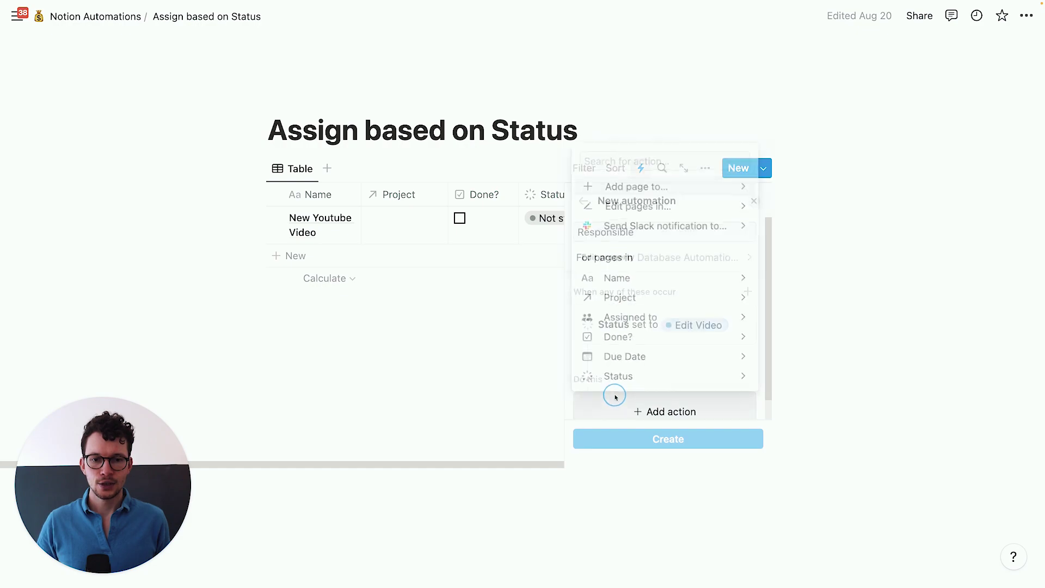
pyautogui.click(639, 318)
pyautogui.click(585, 338)
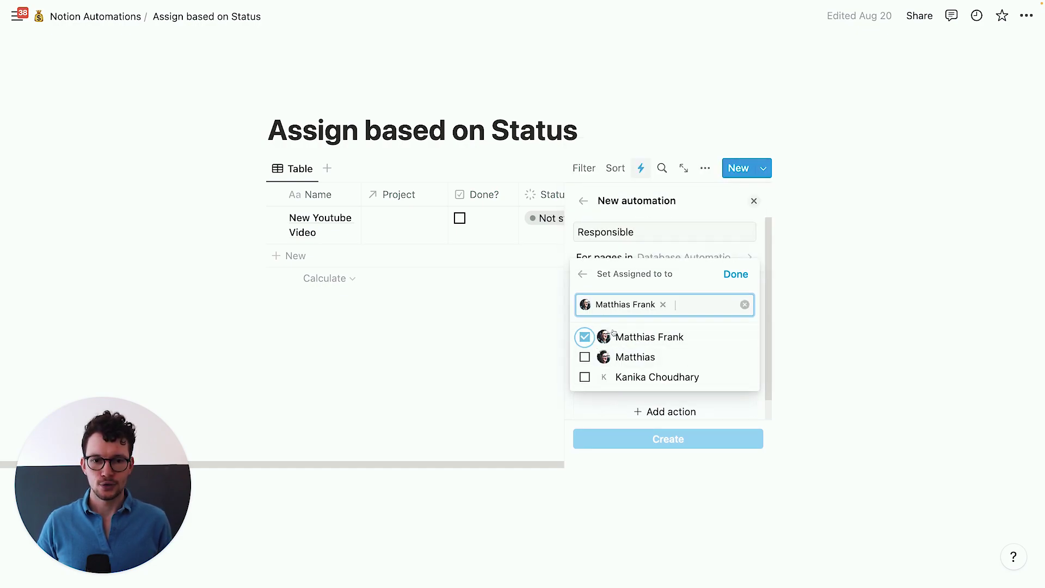
pyautogui.click(735, 276)
pyautogui.click(665, 437)
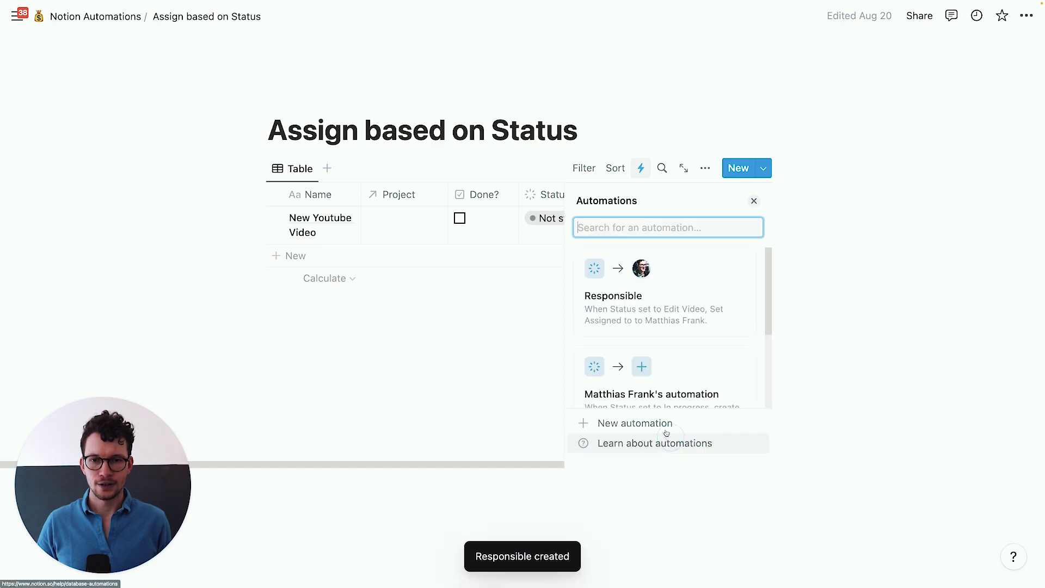
pyautogui.click(514, 388)
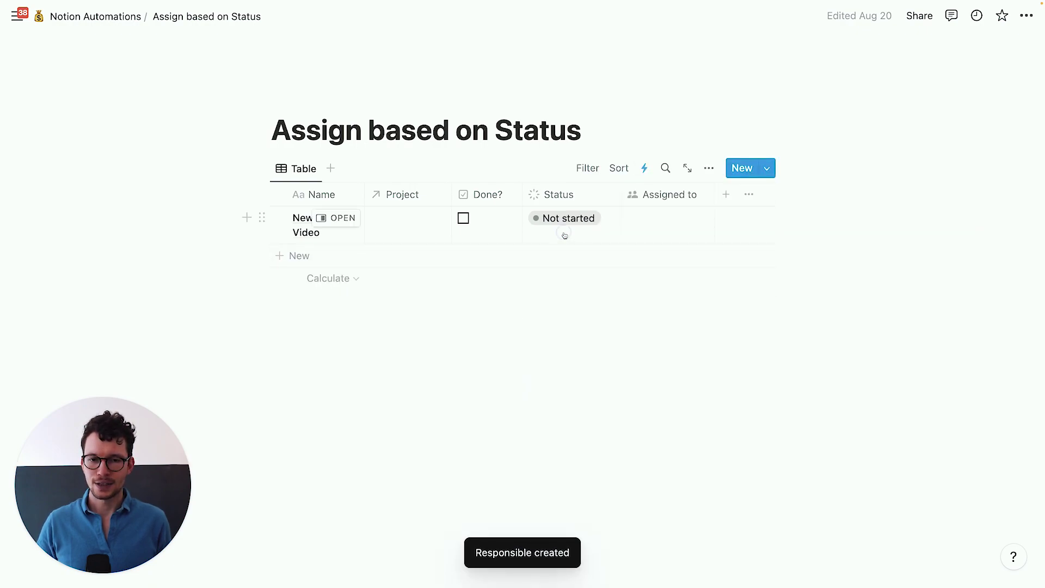
# Step: Set the New Youtube Video task's status to Edit Video
pyautogui.click(564, 236)
pyautogui.click(551, 317)
pyautogui.click(425, 327)
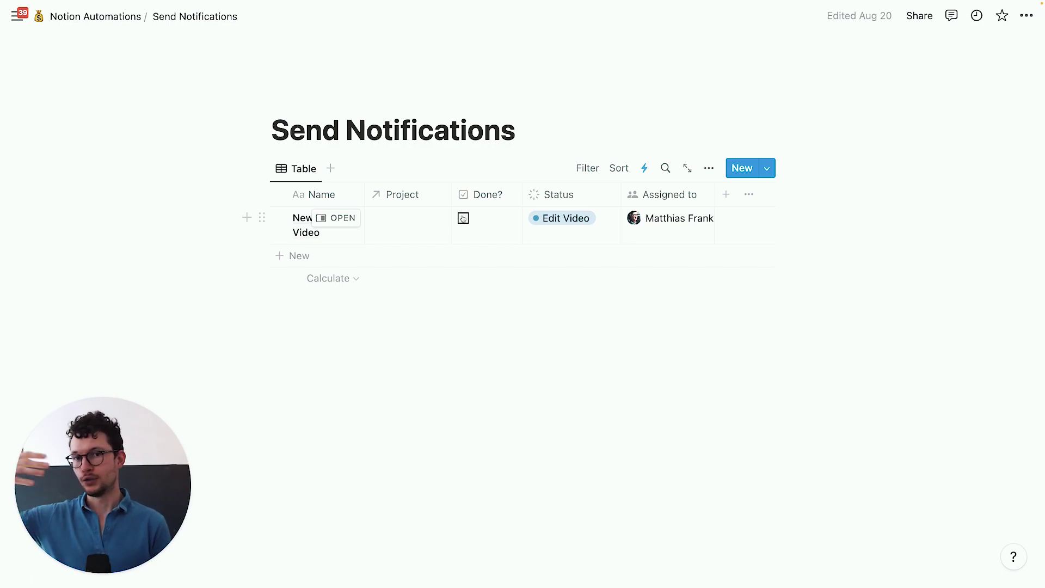
# Step: Start a new automation triggered when the Done? checkbox is edited
pyautogui.click(643, 169)
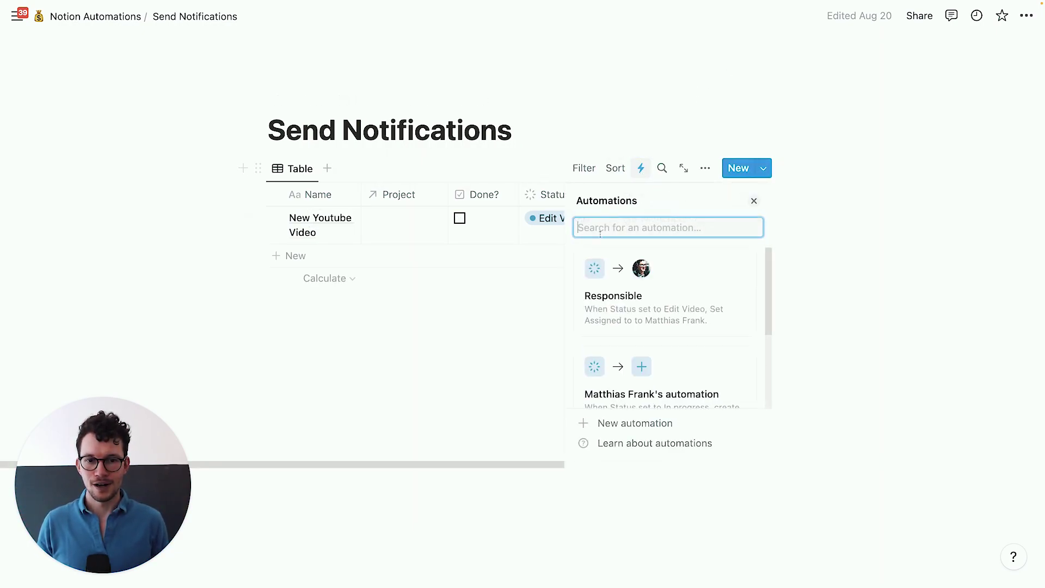
pyautogui.click(624, 423)
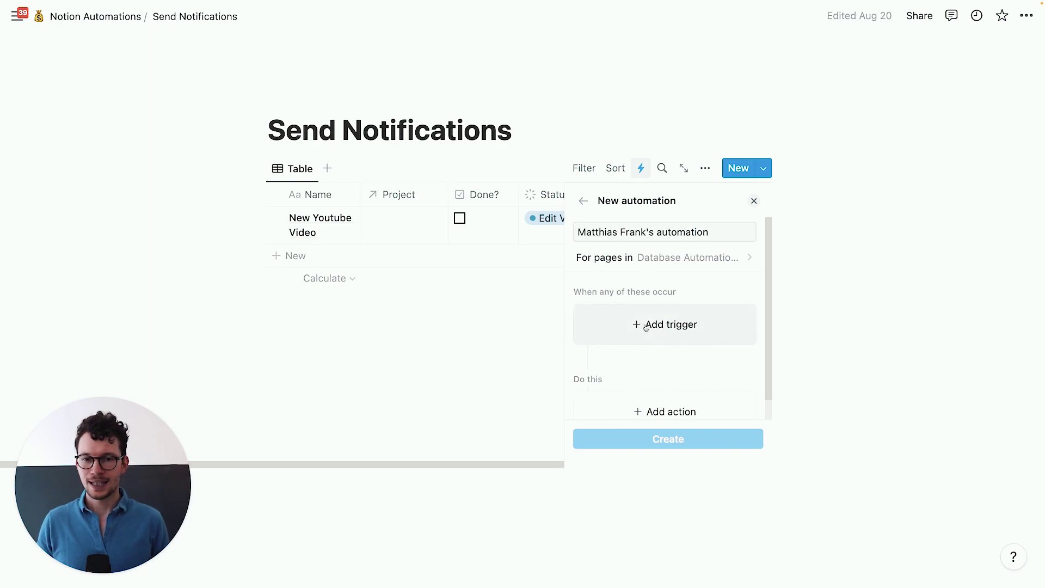
pyautogui.click(605, 324)
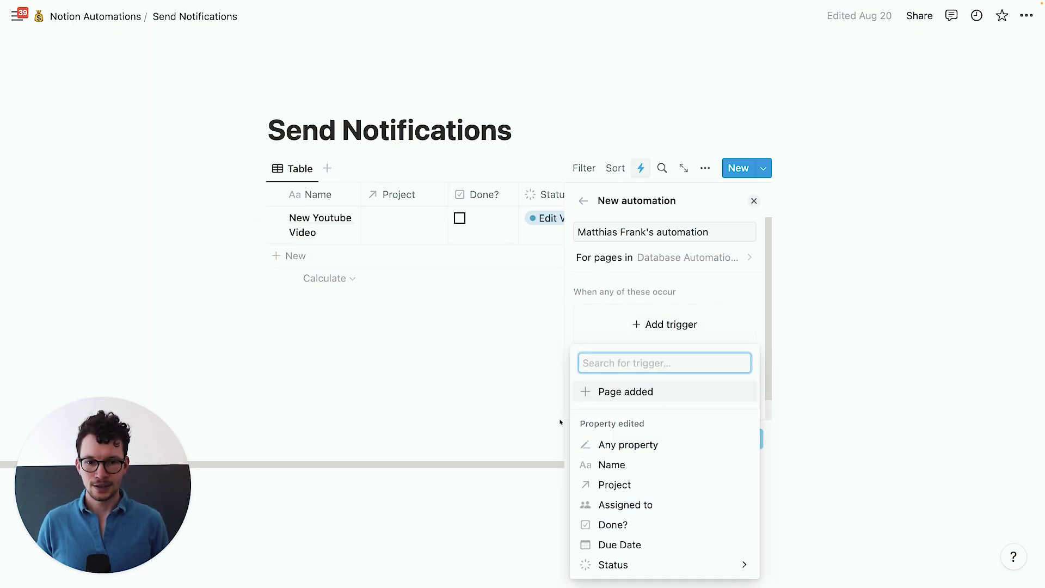
pyautogui.click(605, 525)
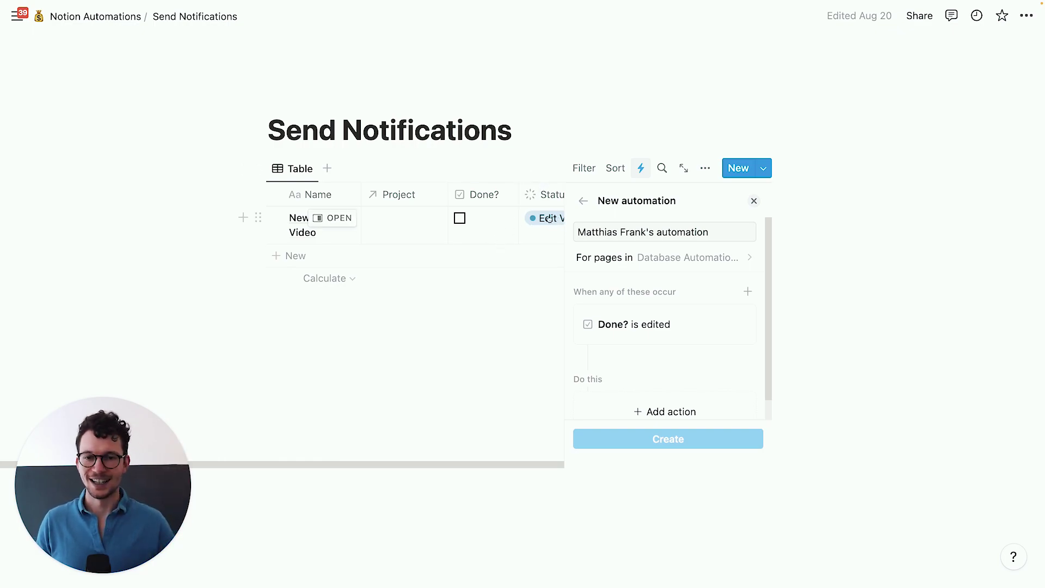
pyautogui.scroll(-2, 616, 364)
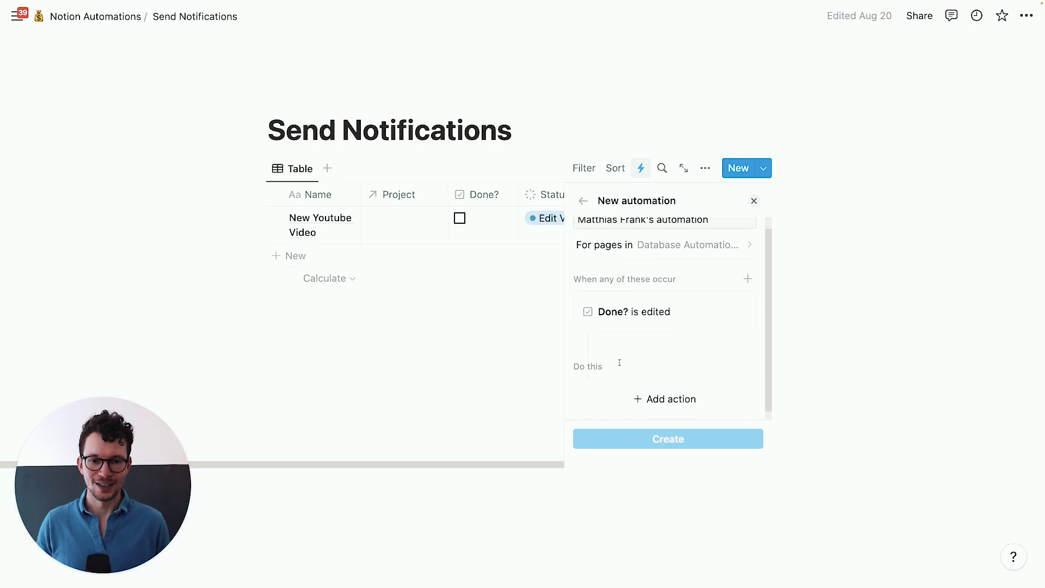
# Step: Add a Slack notification action to #general and create the automation
pyautogui.click(637, 381)
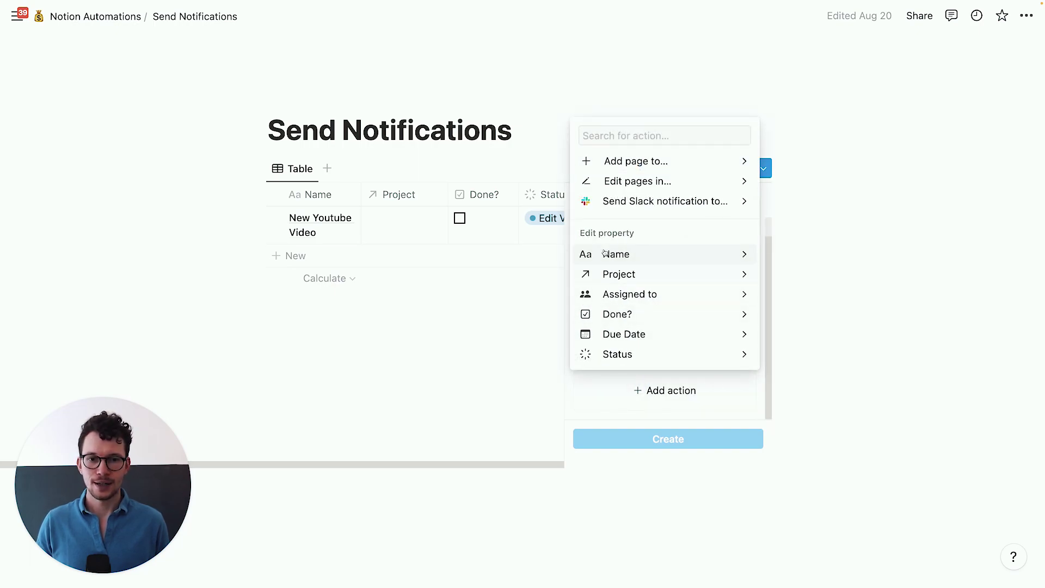
pyautogui.click(623, 203)
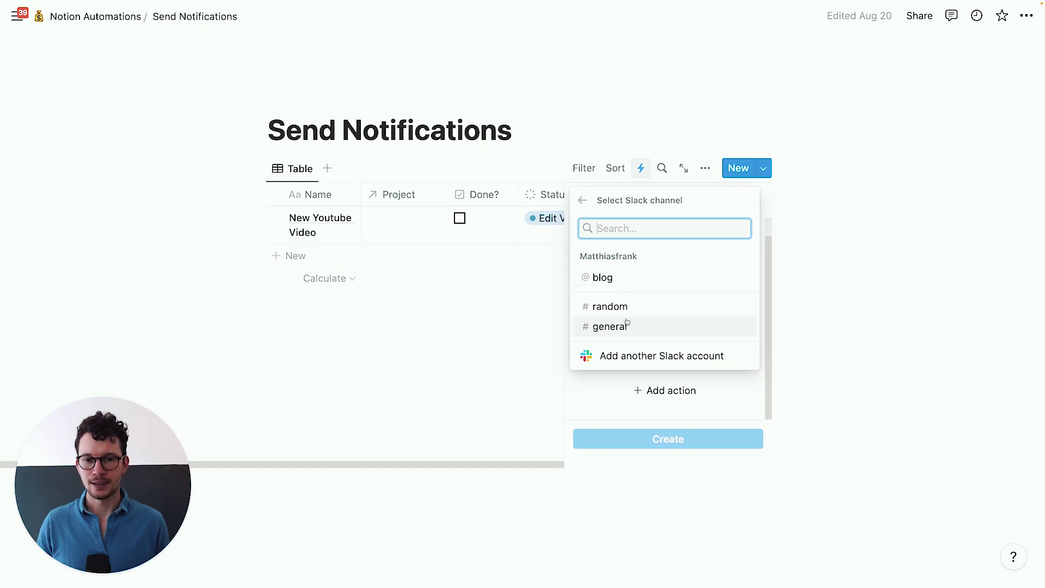
pyautogui.click(618, 332)
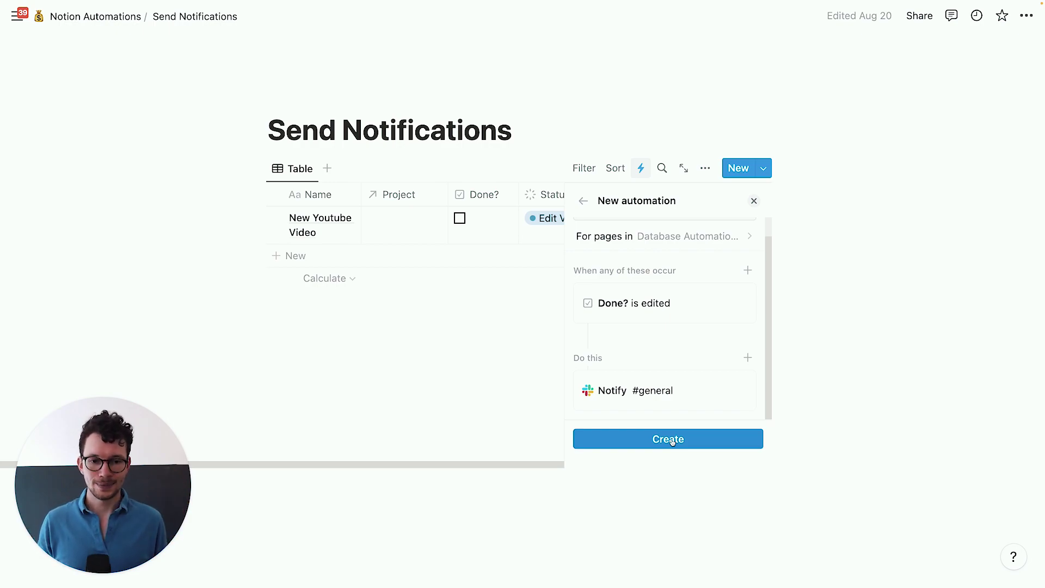
pyautogui.click(668, 439)
# Step: Close the automations panel and tick Done? on the New Youtube Video task
pyautogui.click(490, 374)
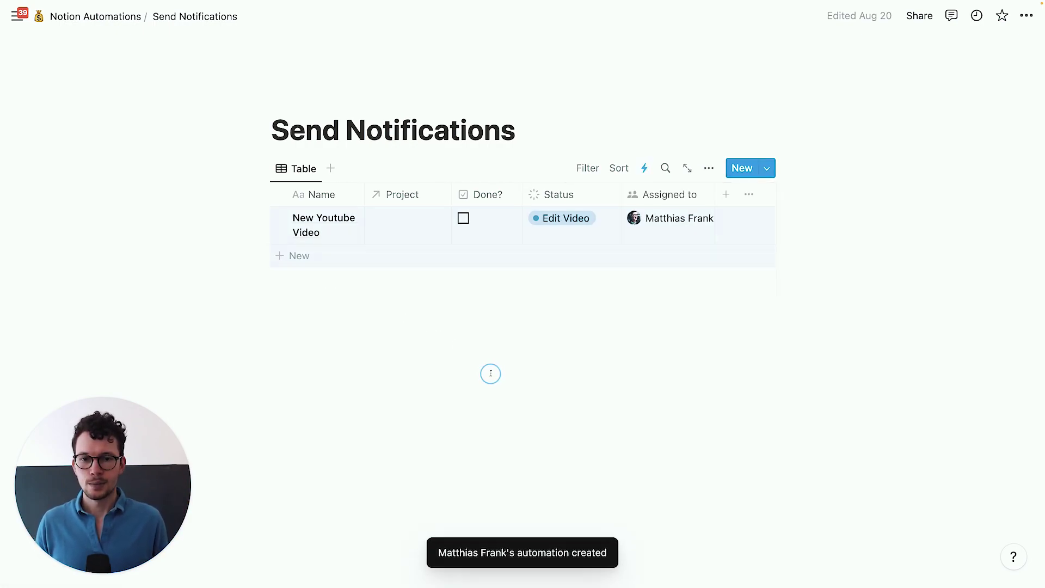
pyautogui.click(484, 307)
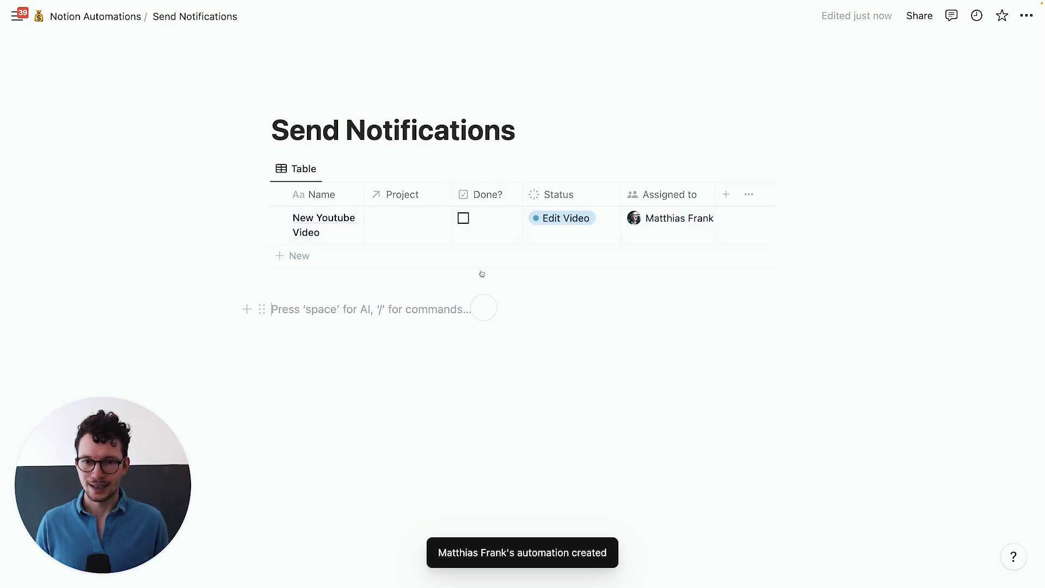
pyautogui.click(466, 217)
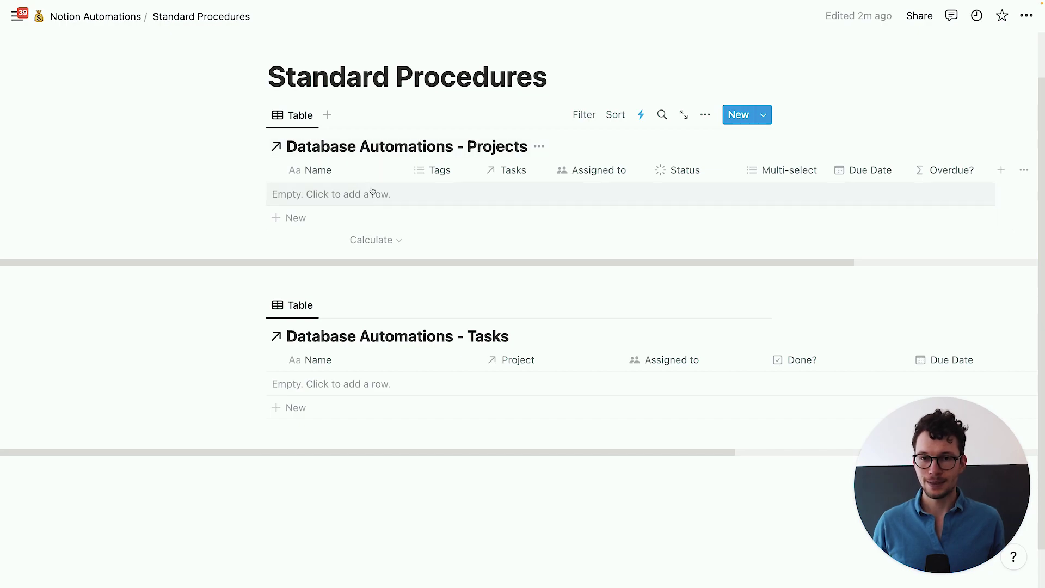
# Step: Start a new Projects automation with a Page added trigger and an Add page to… action
pyautogui.moveTo(392, 582)
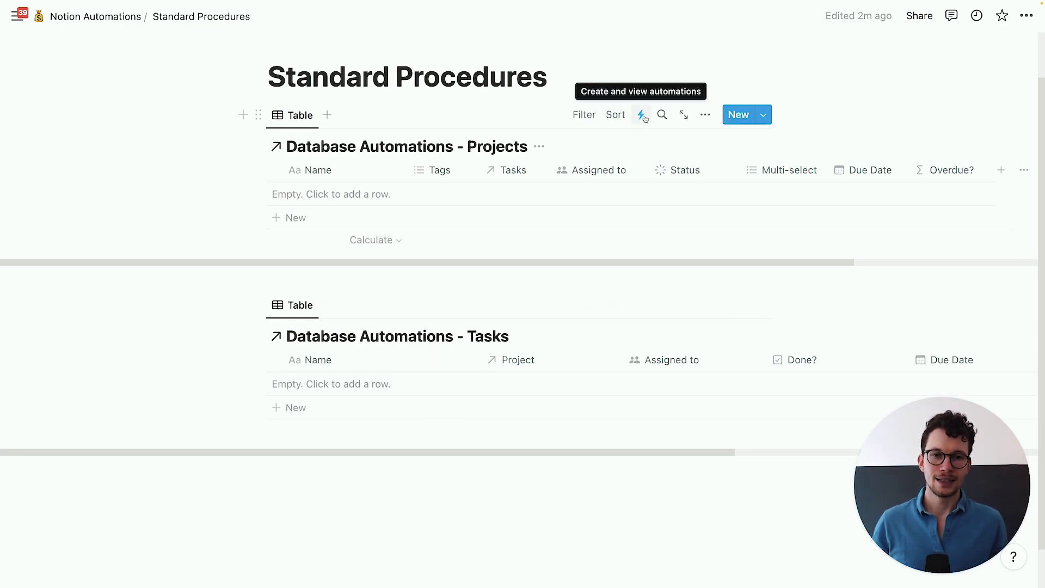
pyautogui.click(644, 118)
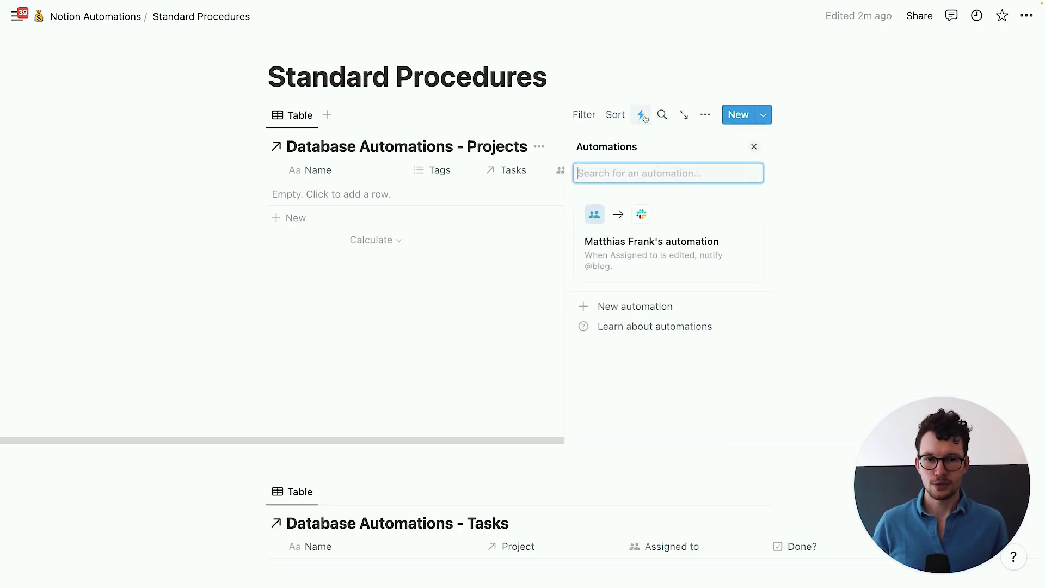
pyautogui.click(621, 306)
pyautogui.click(634, 271)
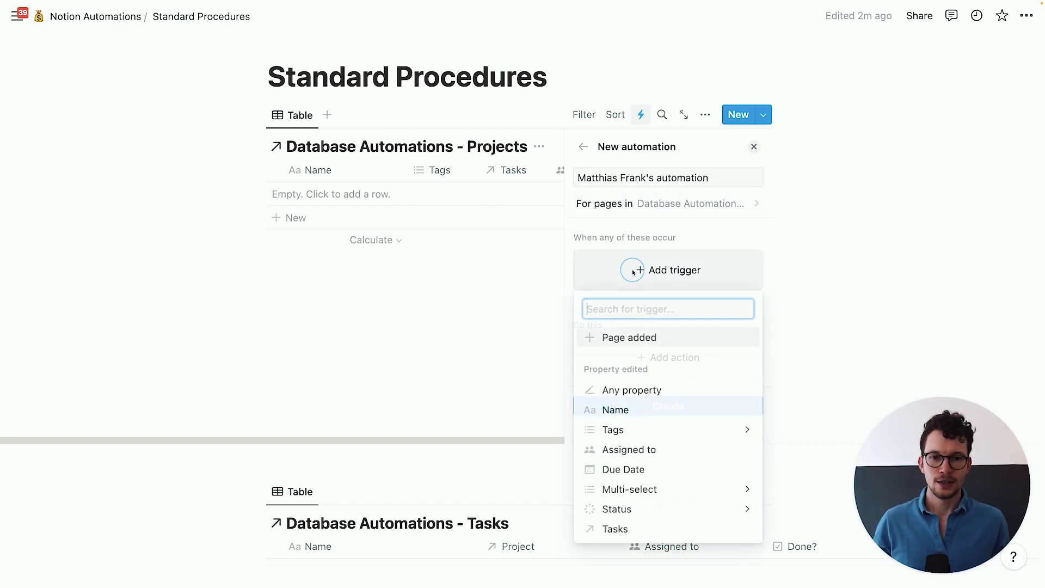
pyautogui.click(616, 339)
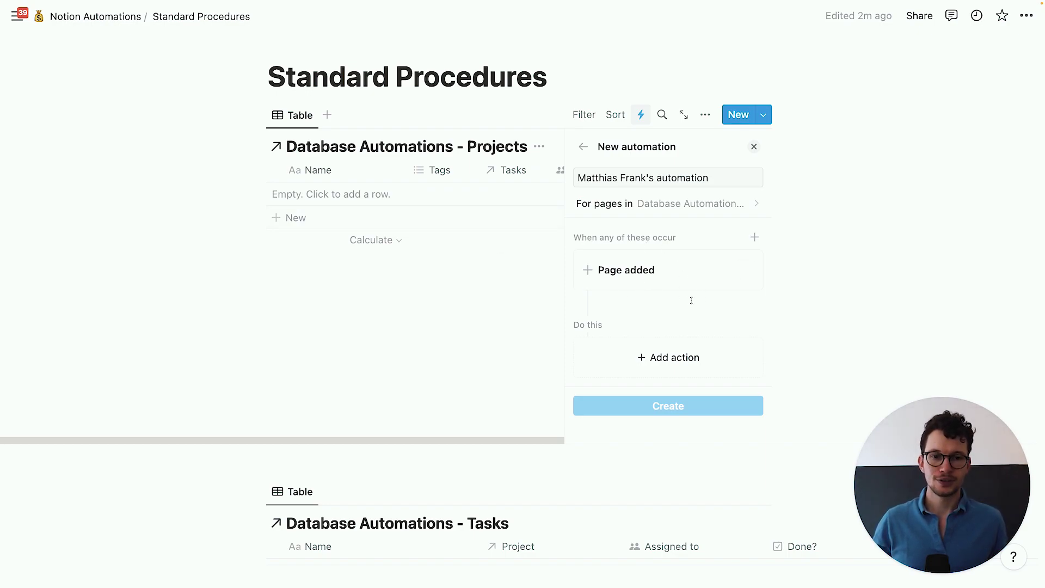
pyautogui.click(754, 237)
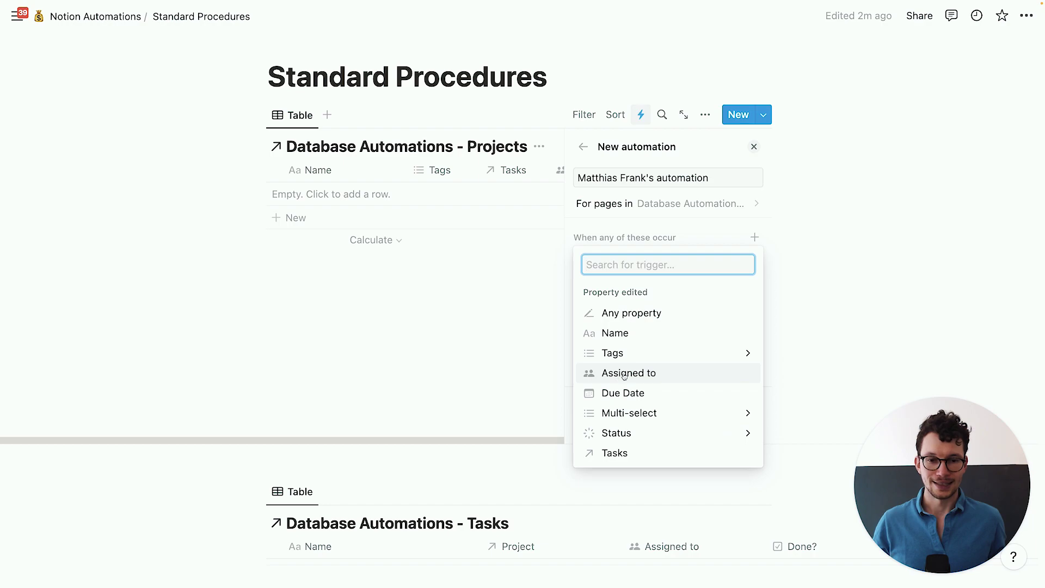
pyautogui.click(609, 231)
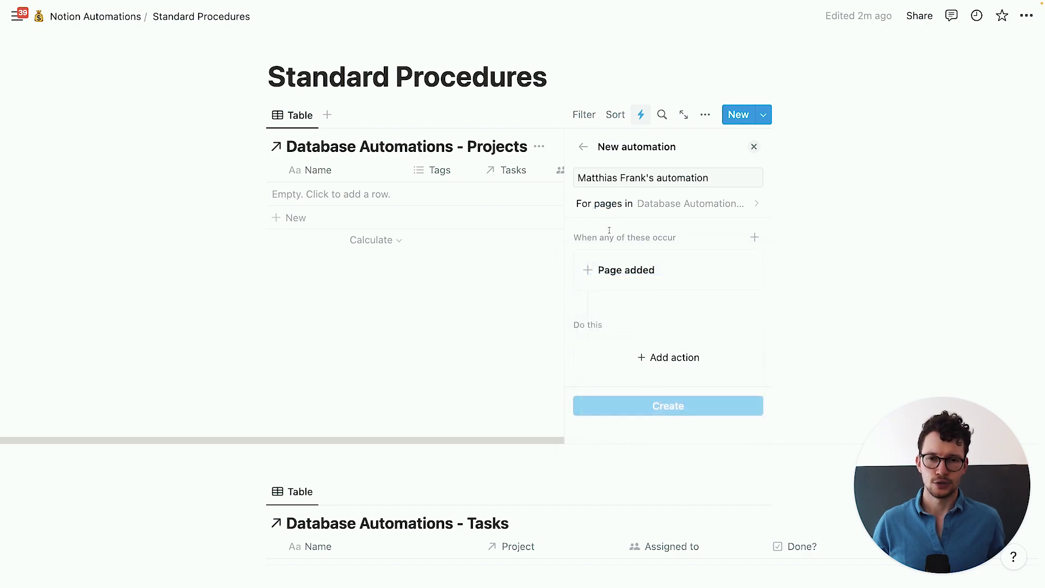
pyautogui.click(634, 357)
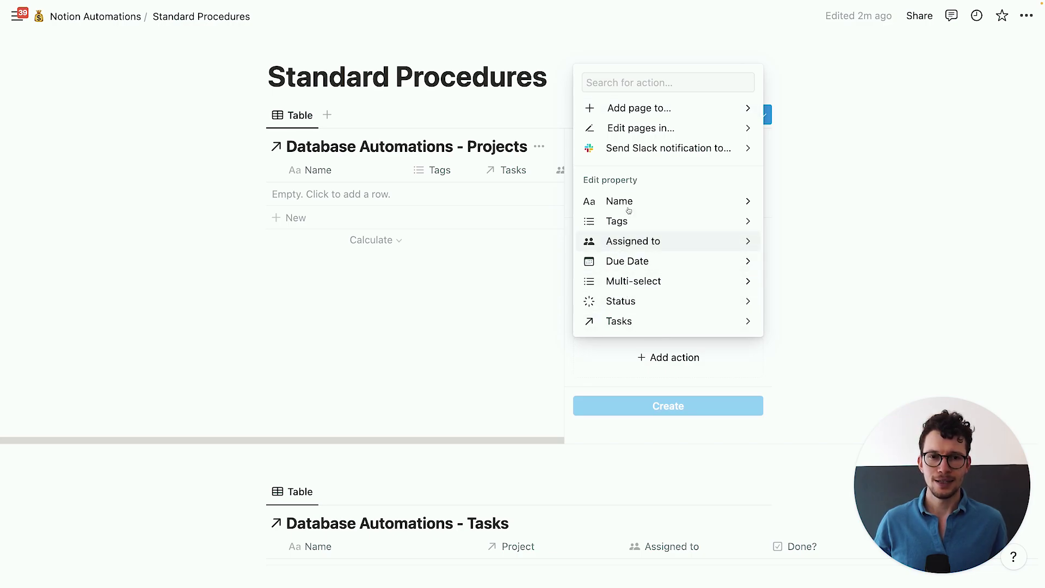
pyautogui.click(630, 108)
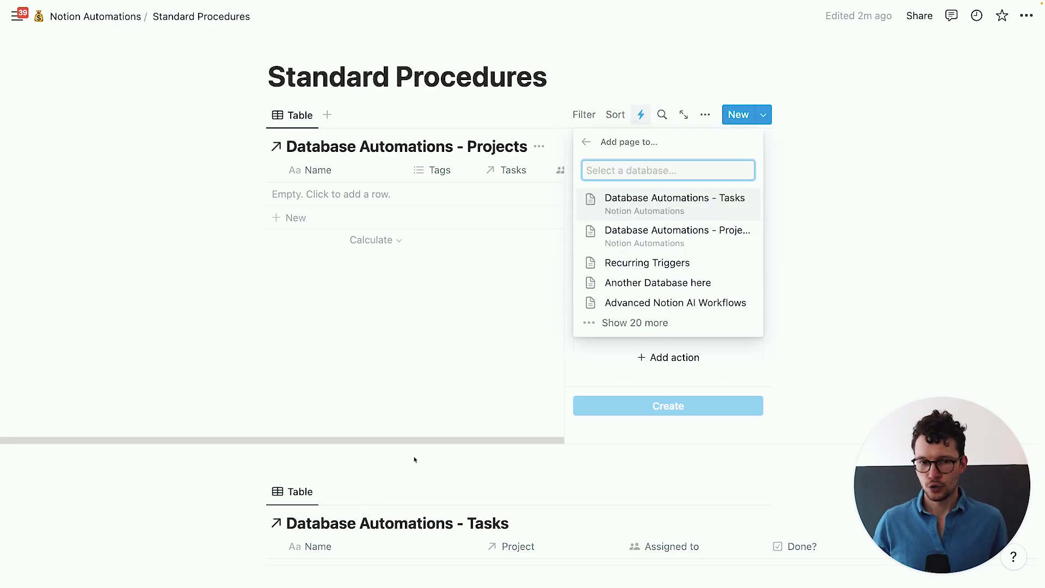
# Step: Set the first action to add a page named Write Script to Database Automations - Tasks
pyautogui.click(674, 166)
pyautogui.scroll(-2, 652, 288)
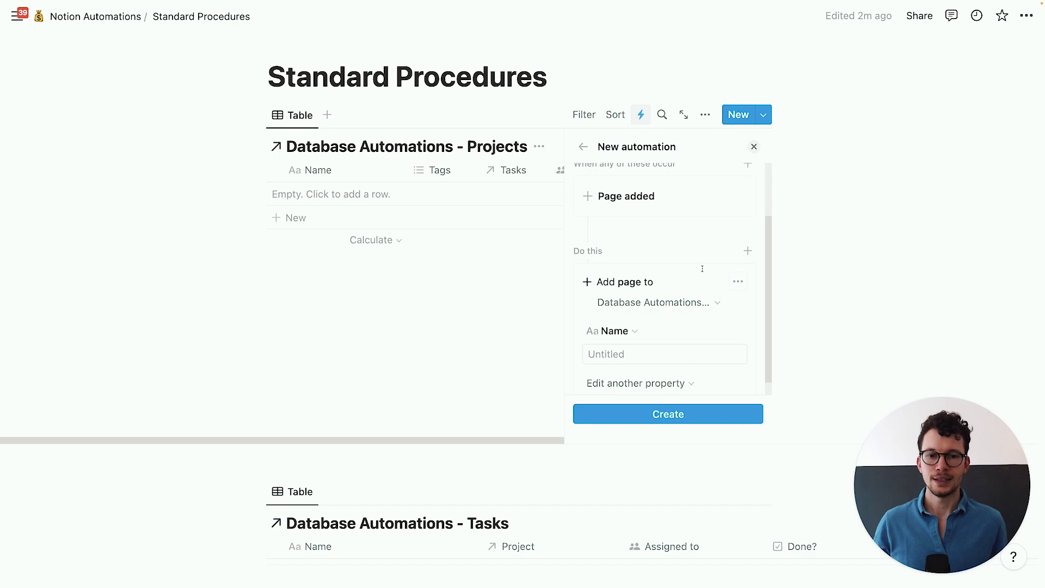
pyautogui.click(636, 338)
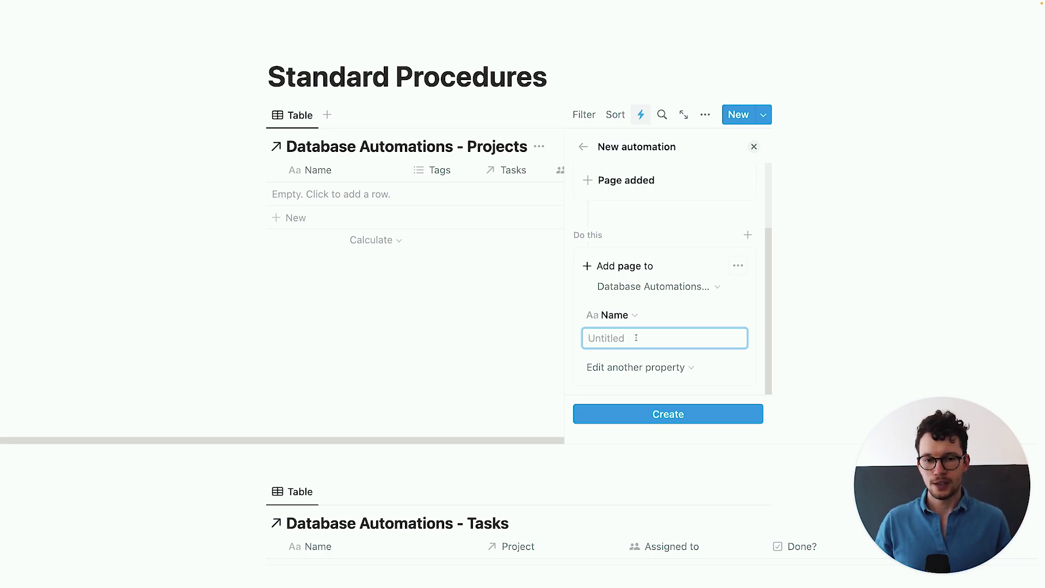
pyautogui.write('Write Script')
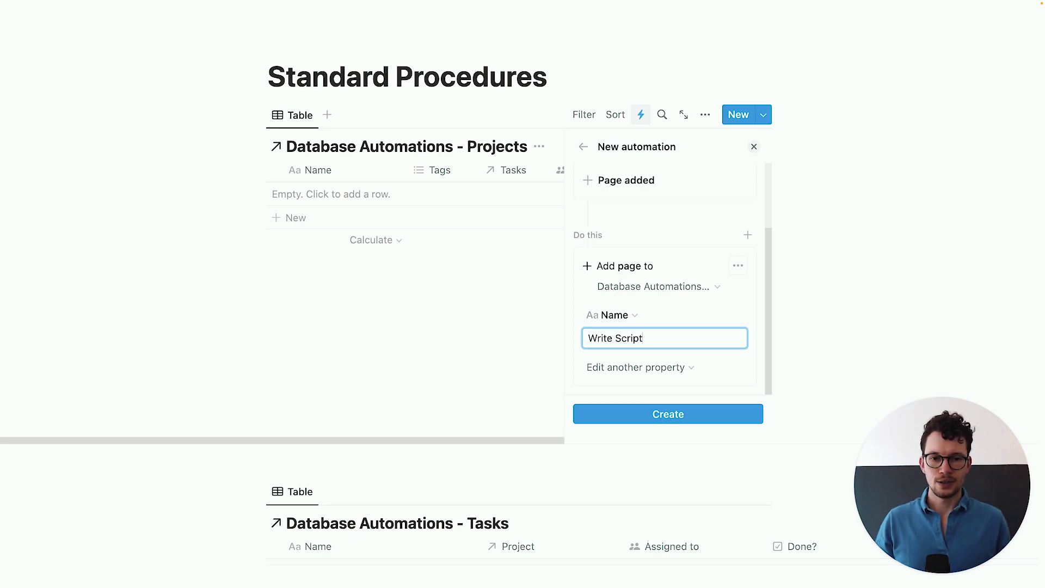
# Step: Add a second action creating a Tasks page named Film Video
pyautogui.click(748, 235)
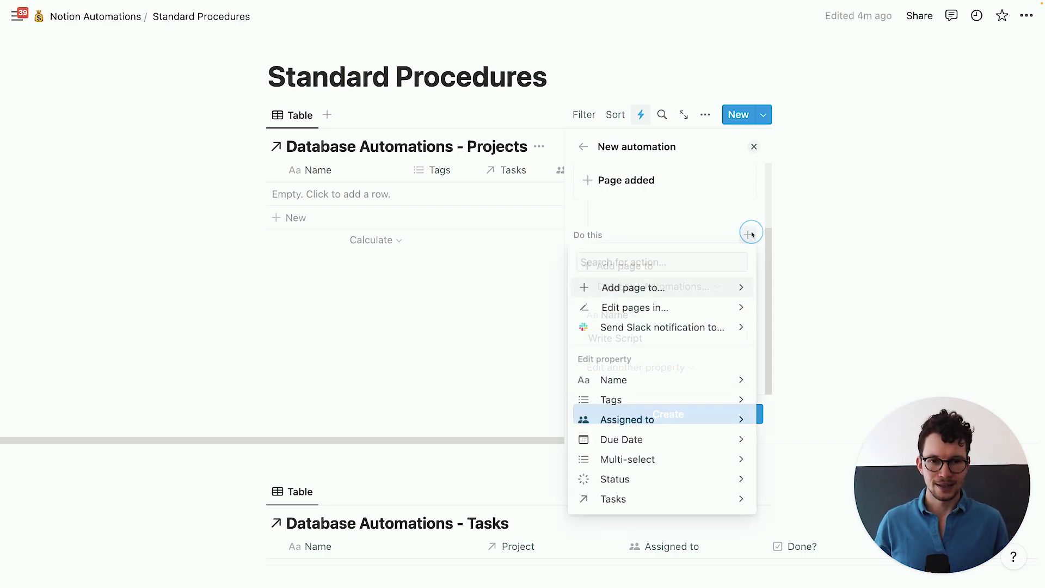
pyautogui.click(655, 289)
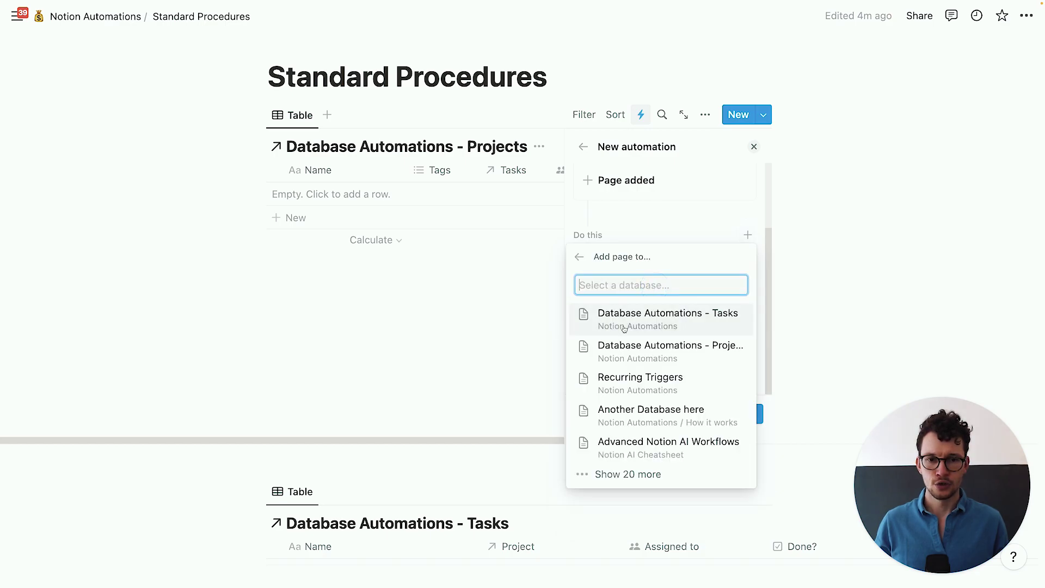
pyautogui.click(641, 330)
pyautogui.scroll(-3, 647, 338)
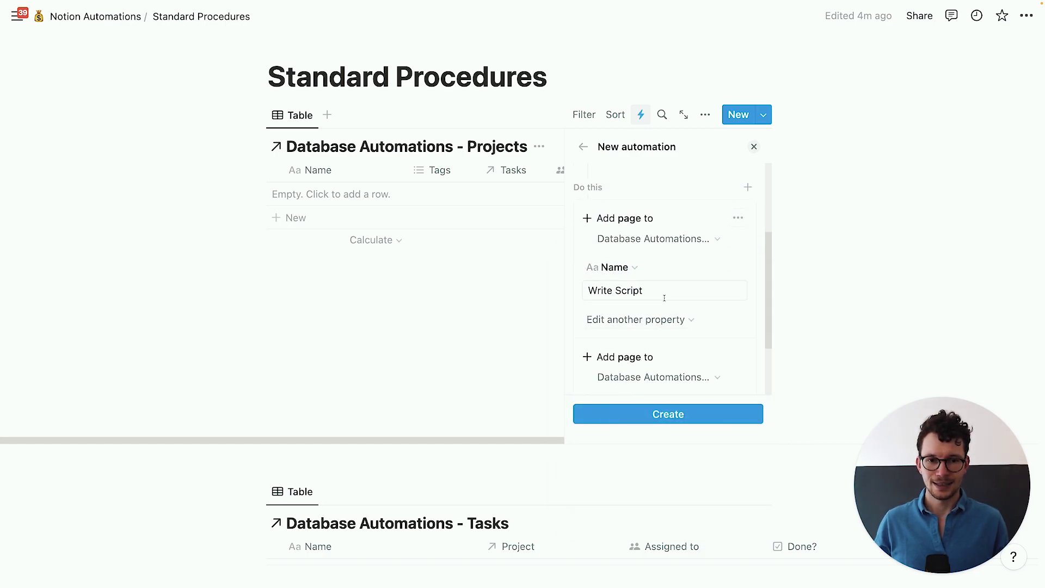
pyautogui.click(651, 349)
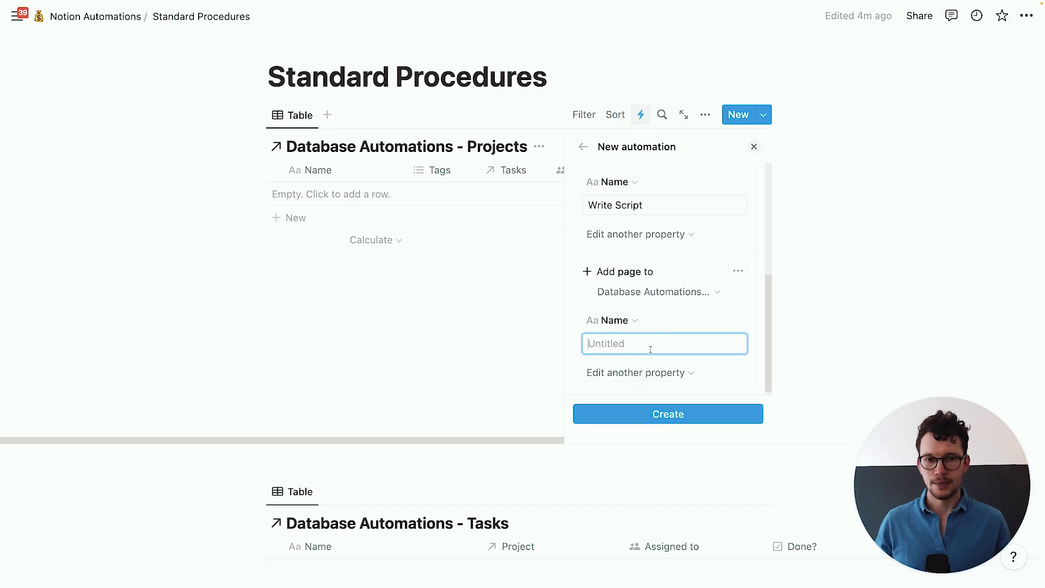
pyautogui.write('Film Video')
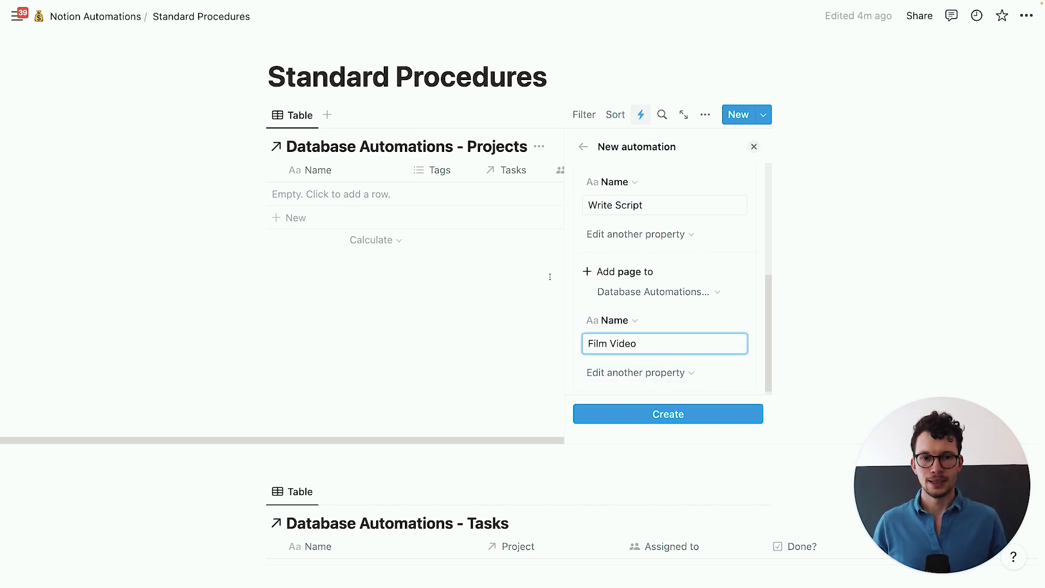
# Step: Add a Project property to both the Write Script and Film Video page actions
pyautogui.scroll(1, 645, 237)
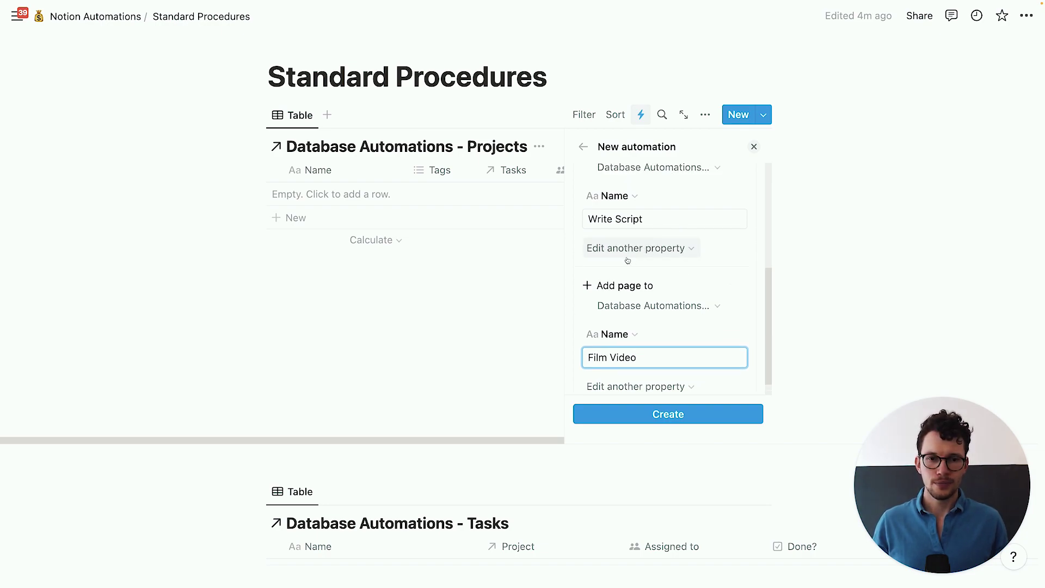
pyautogui.click(683, 249)
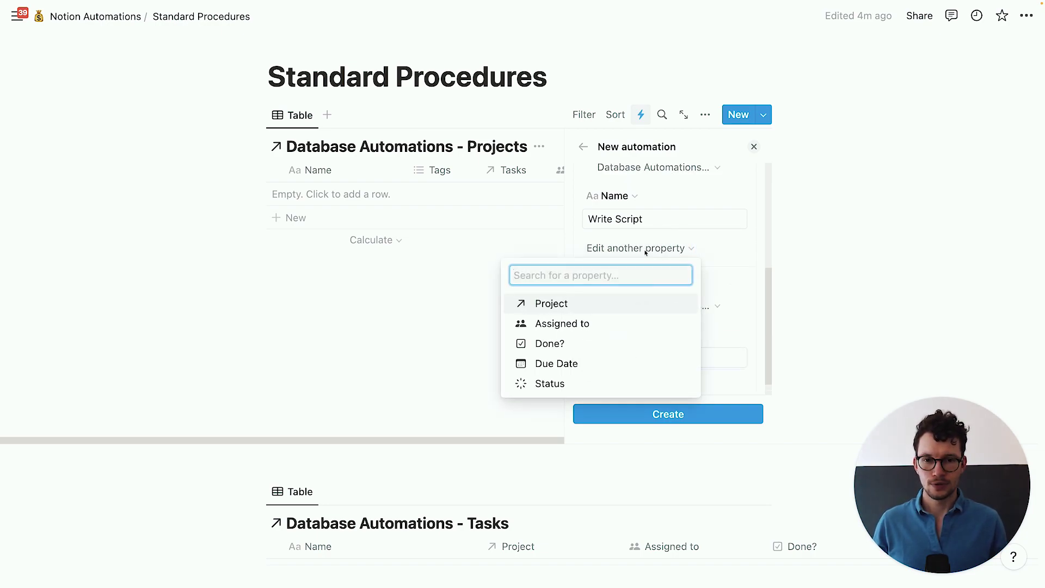
pyautogui.click(550, 305)
pyautogui.scroll(-3, 647, 294)
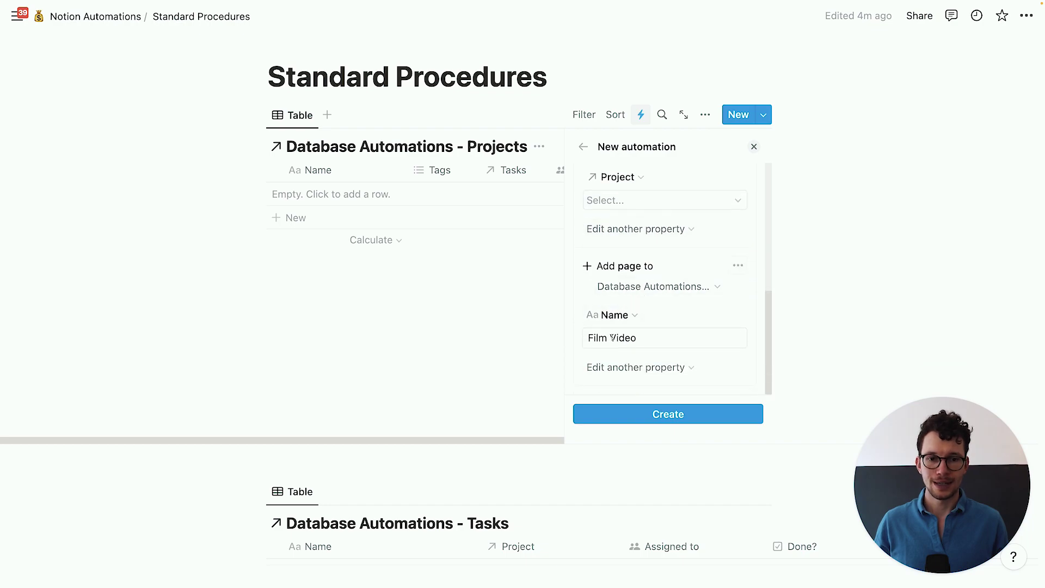
pyautogui.click(623, 369)
pyautogui.click(583, 423)
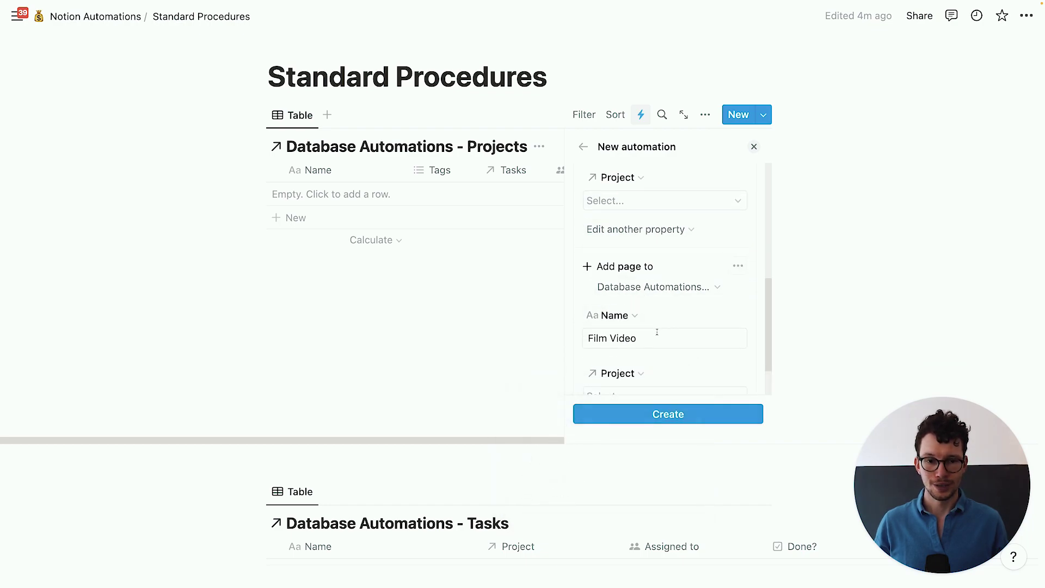
# Step: Leave the Write Script task's Project empty without choosing a project
pyautogui.scroll(2, 662, 324)
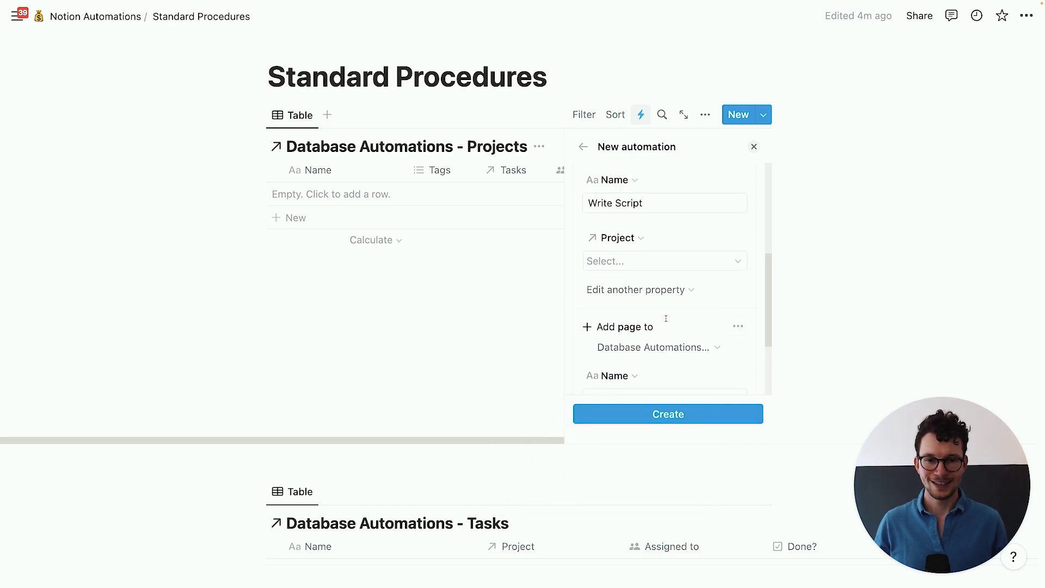
pyautogui.click(679, 265)
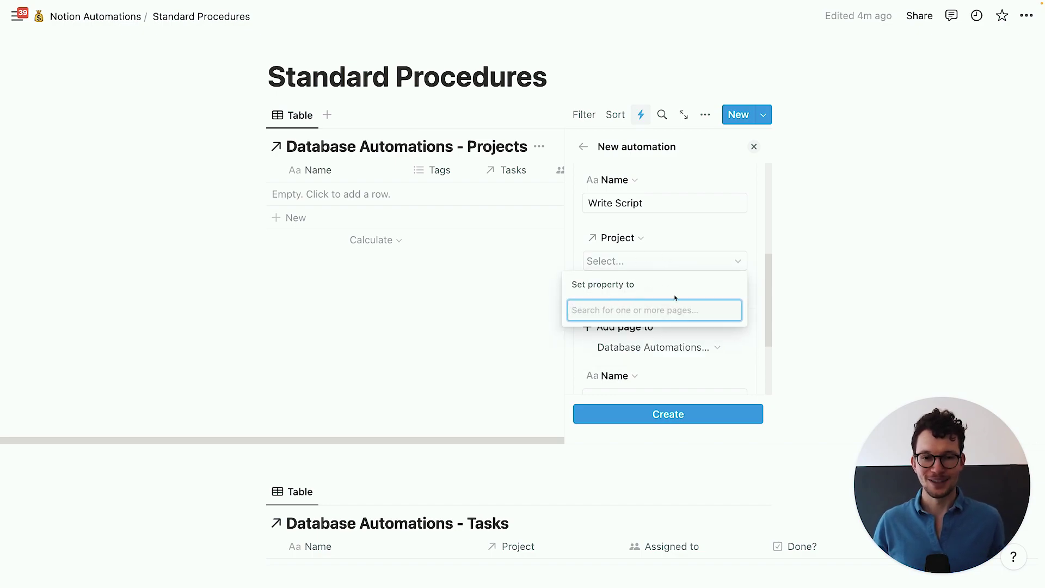
pyautogui.click(649, 241)
pyautogui.click(649, 260)
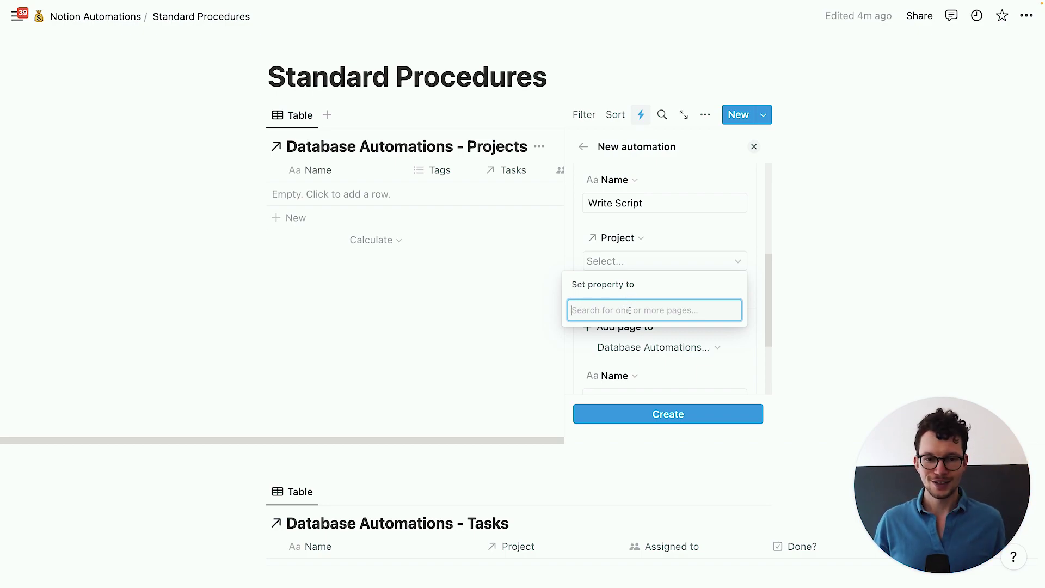
pyautogui.click(664, 237)
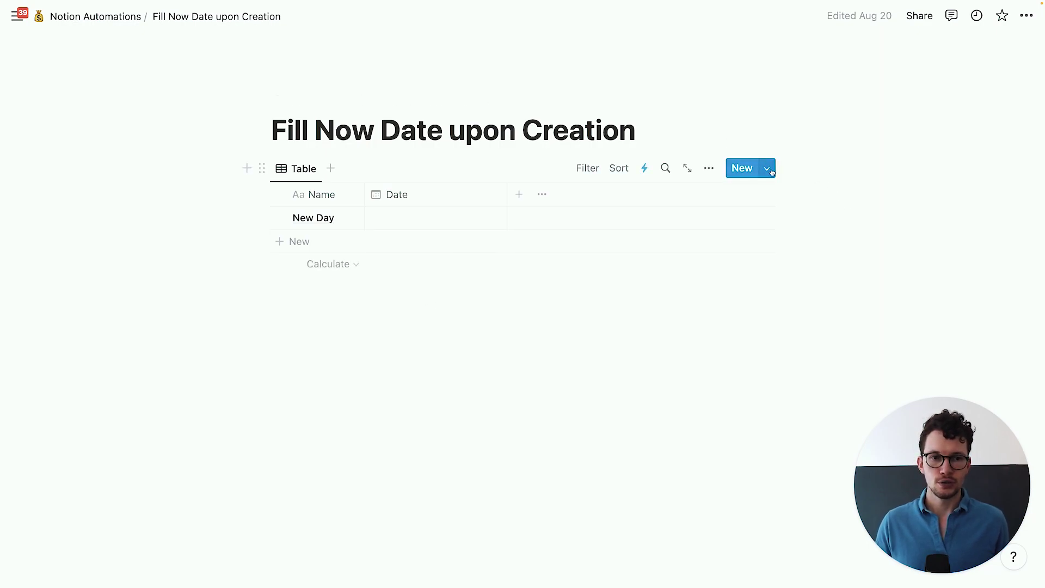
# Step: Open the database's template list for new entries
pyautogui.click(767, 169)
pyautogui.click(678, 261)
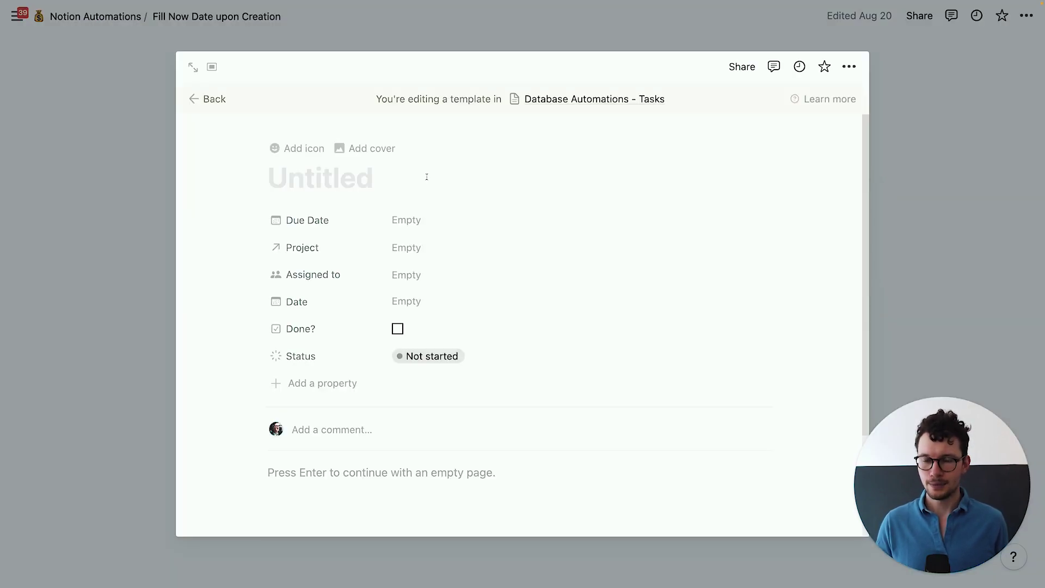
pyautogui.write('@')
pyautogui.write('top')
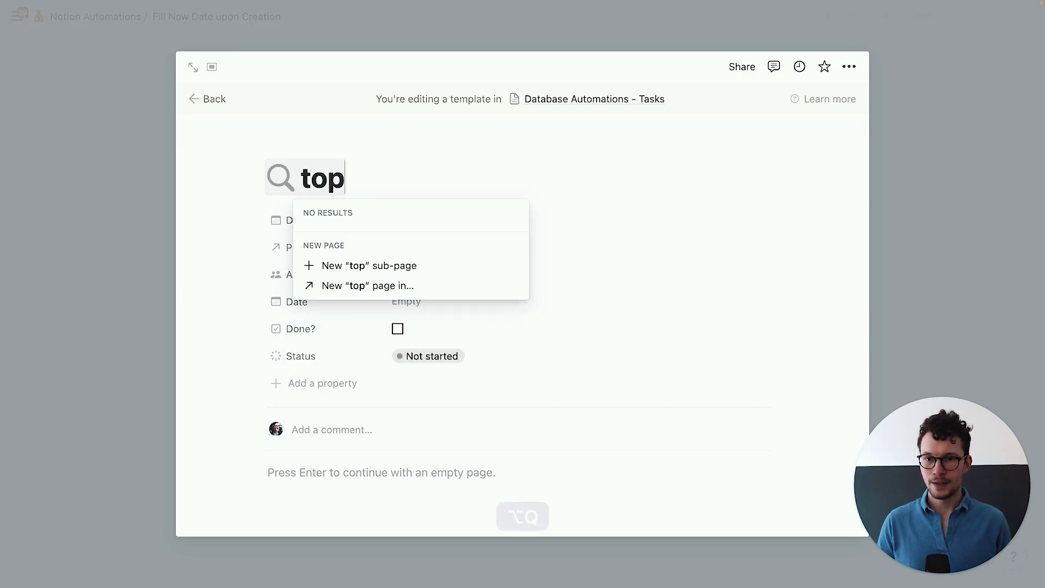
pyautogui.press('BackSpace')
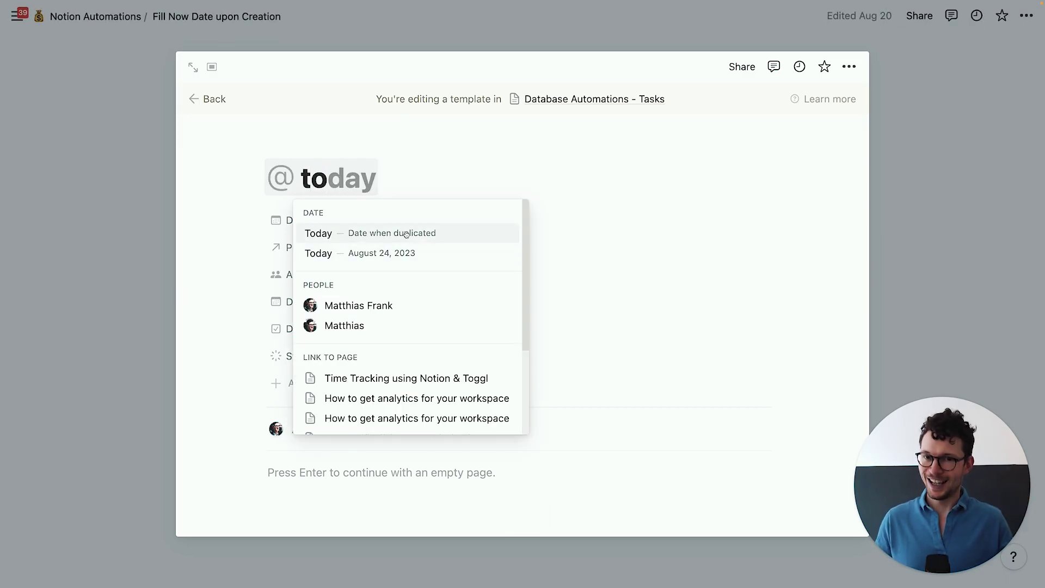
pyautogui.click(406, 234)
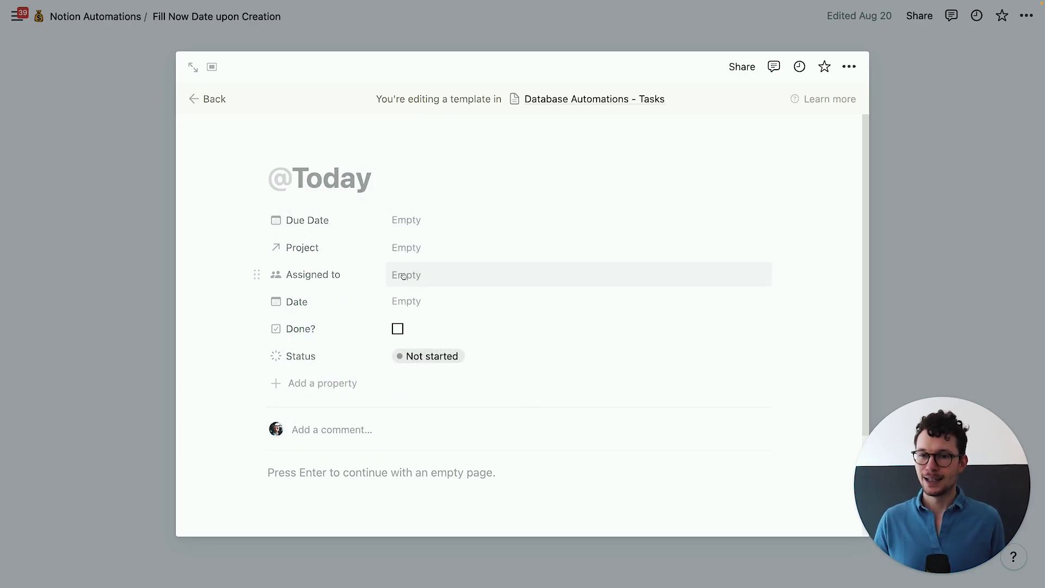
pyautogui.click(418, 223)
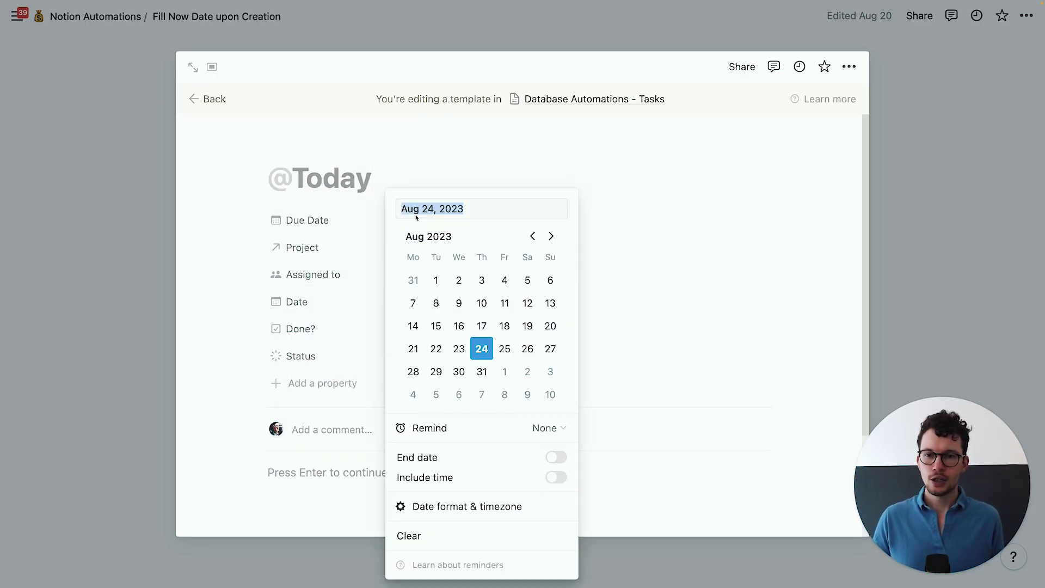
pyautogui.click(724, 271)
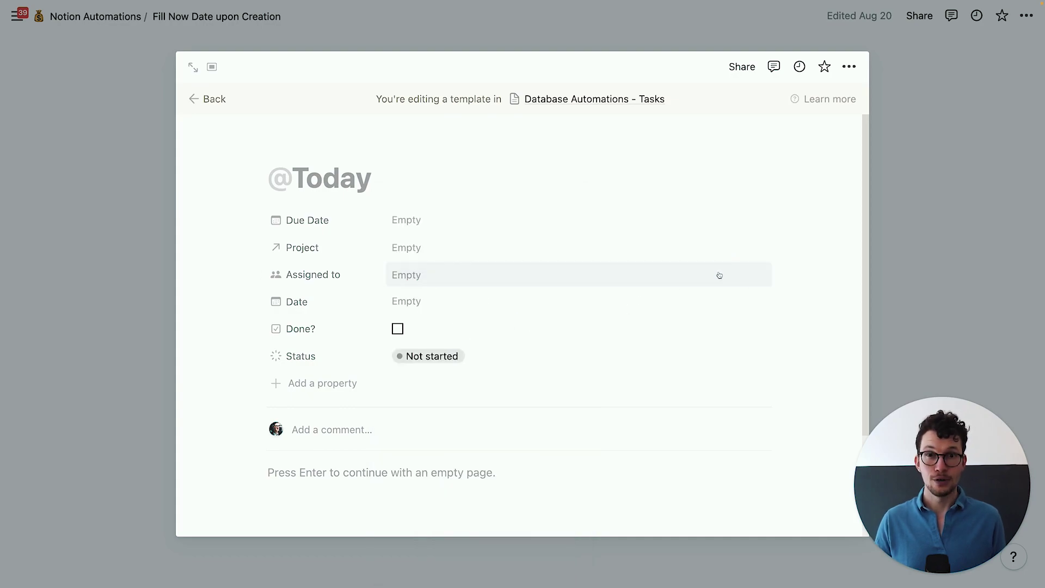
pyautogui.click(257, 220)
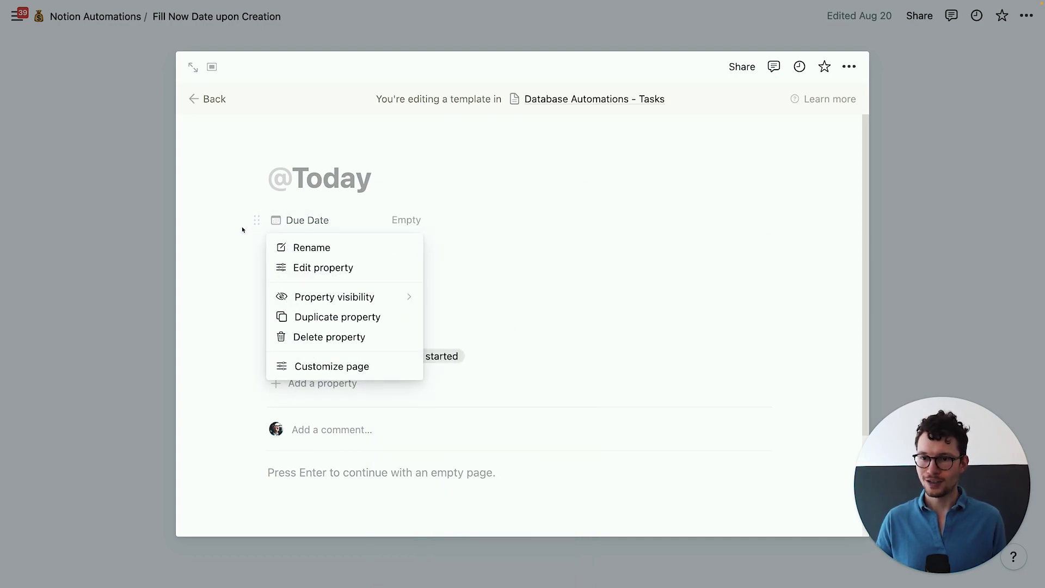
pyautogui.click(354, 271)
pyautogui.click(403, 279)
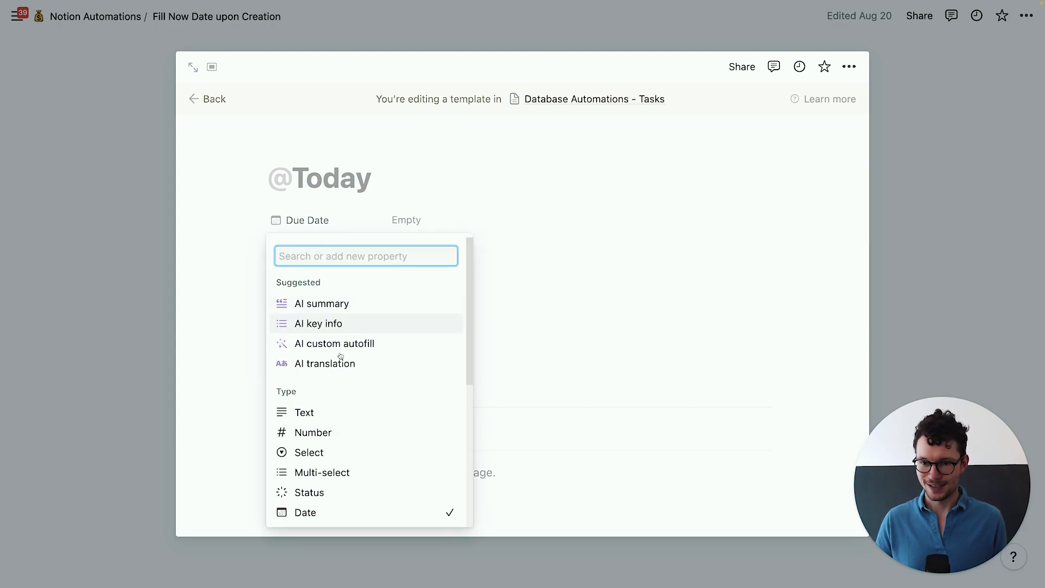
pyautogui.click(316, 412)
pyautogui.click(397, 223)
pyautogui.click(396, 222)
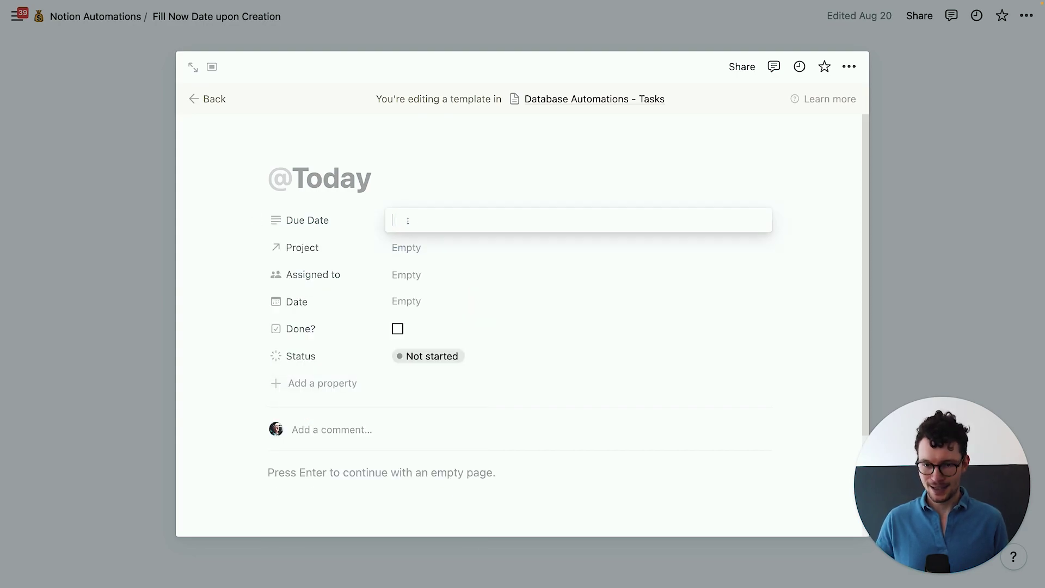
pyautogui.write('@today')
pyautogui.press('Return')
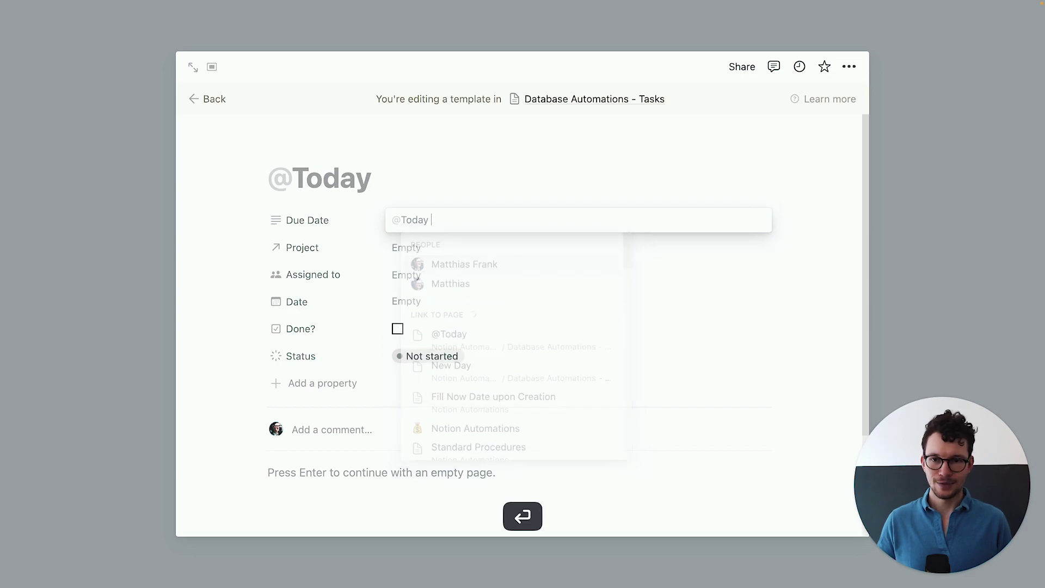
pyautogui.click(260, 220)
pyautogui.click(260, 220)
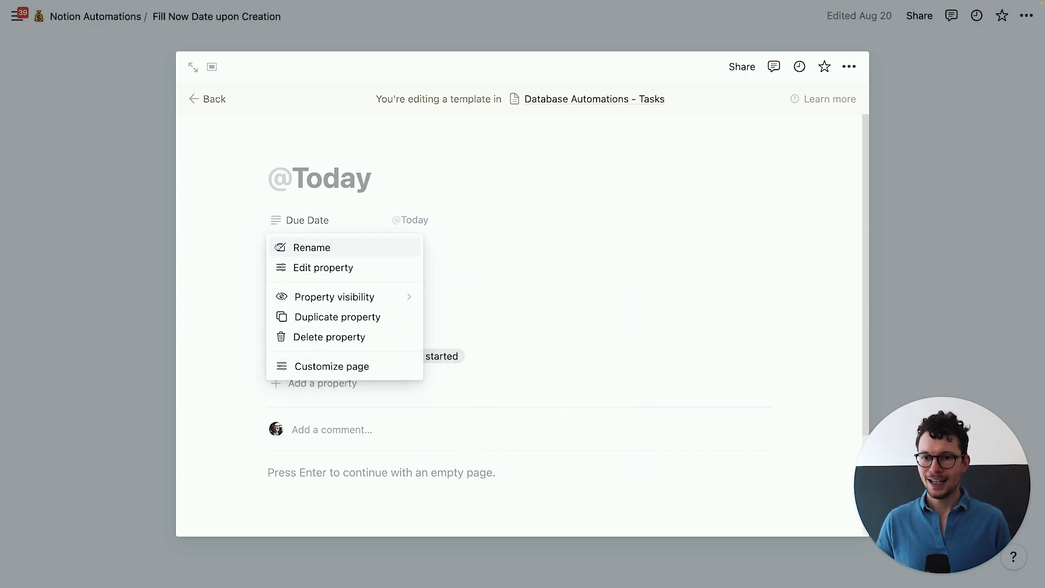
pyautogui.click(297, 266)
pyautogui.click(380, 280)
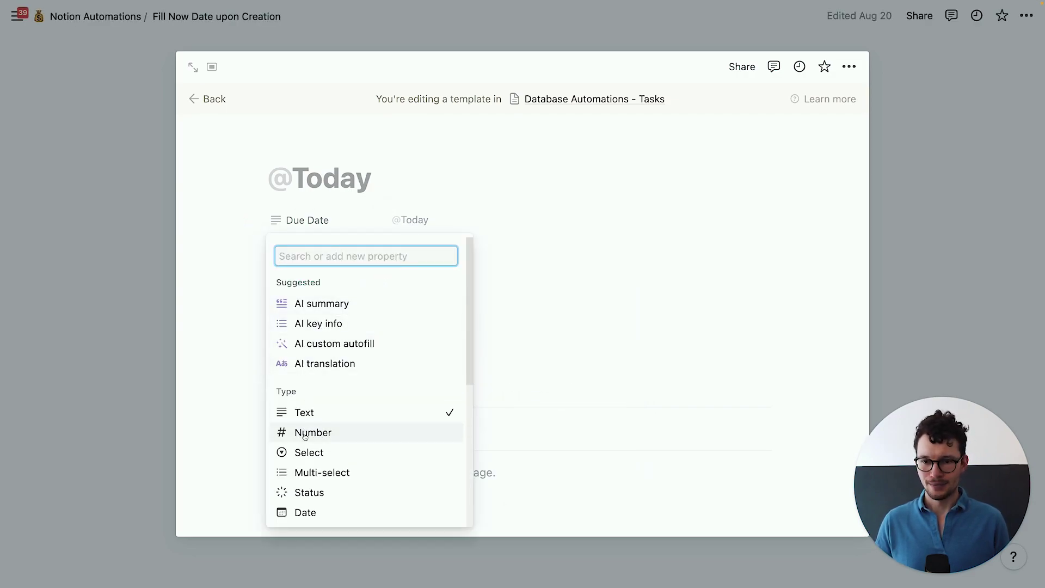
pyautogui.click(305, 512)
pyautogui.click(394, 188)
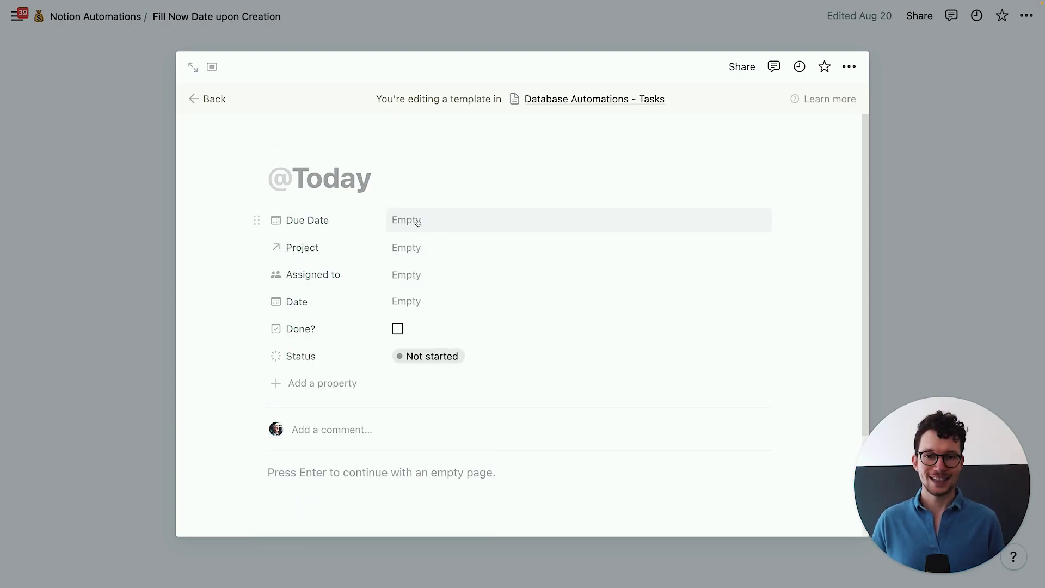
pyautogui.click(124, 198)
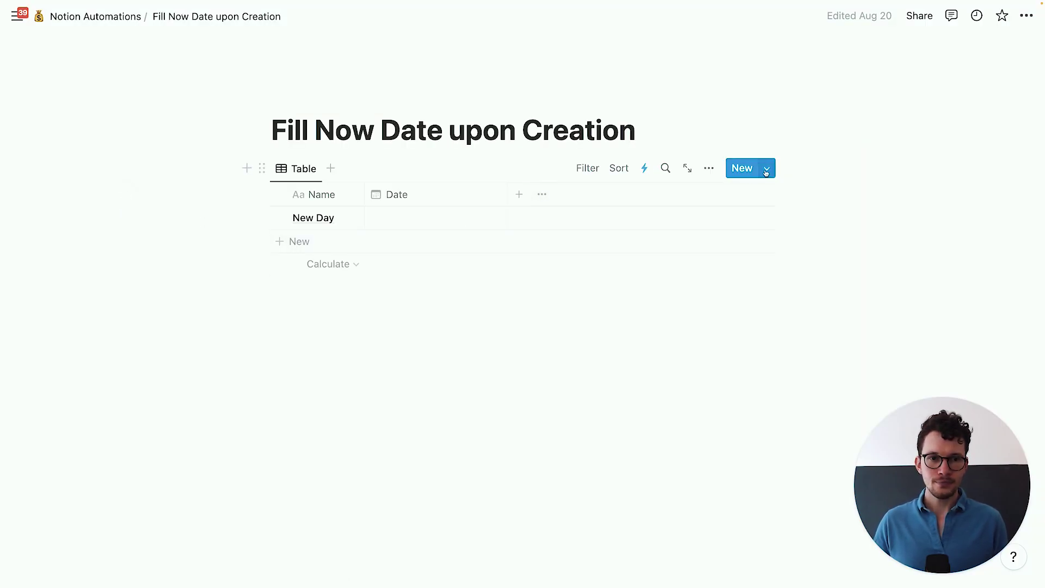
pyautogui.click(330, 239)
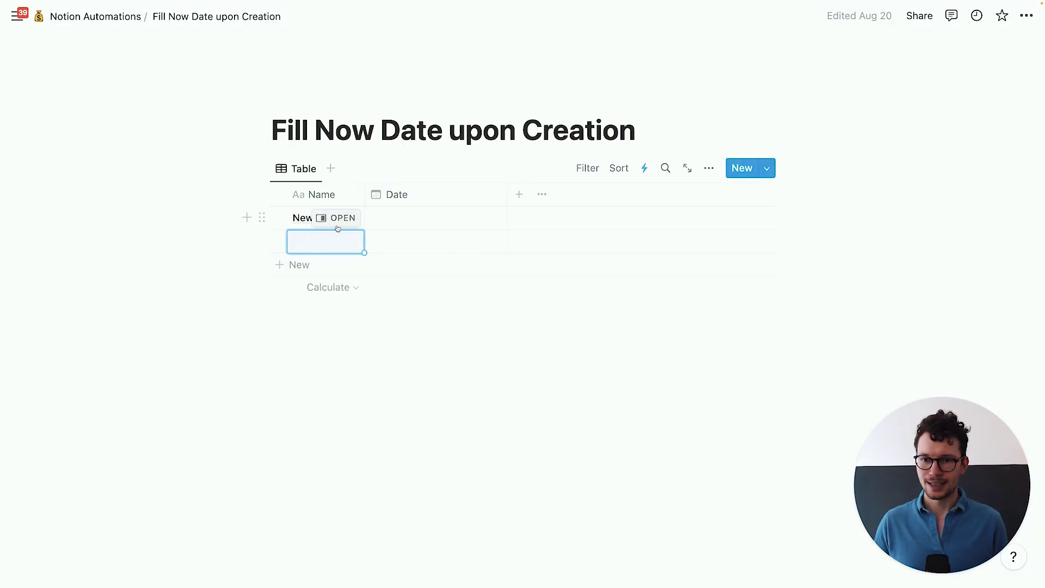
pyautogui.click(339, 241)
pyautogui.click(598, 400)
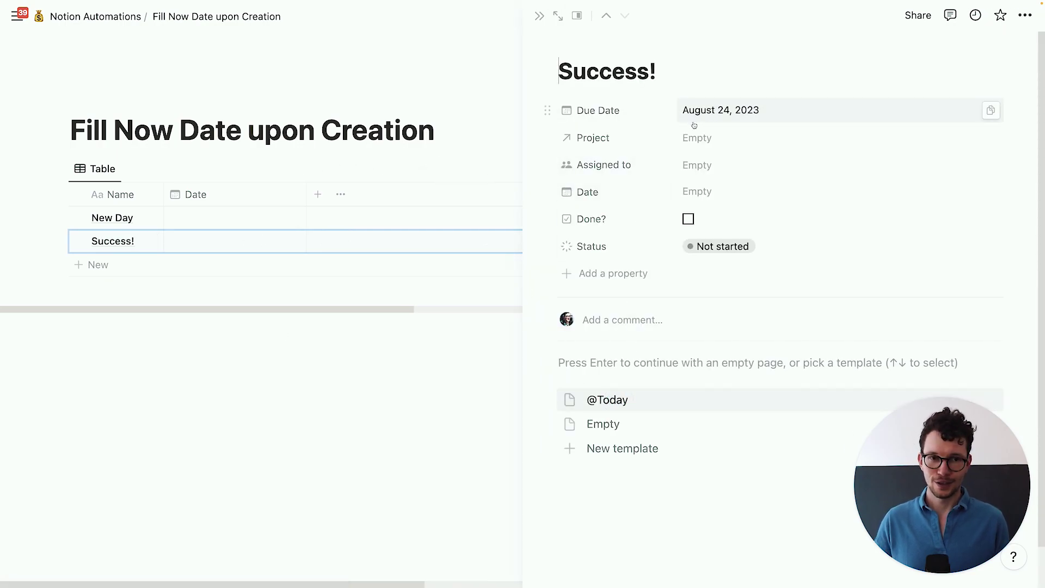
pyautogui.click(435, 376)
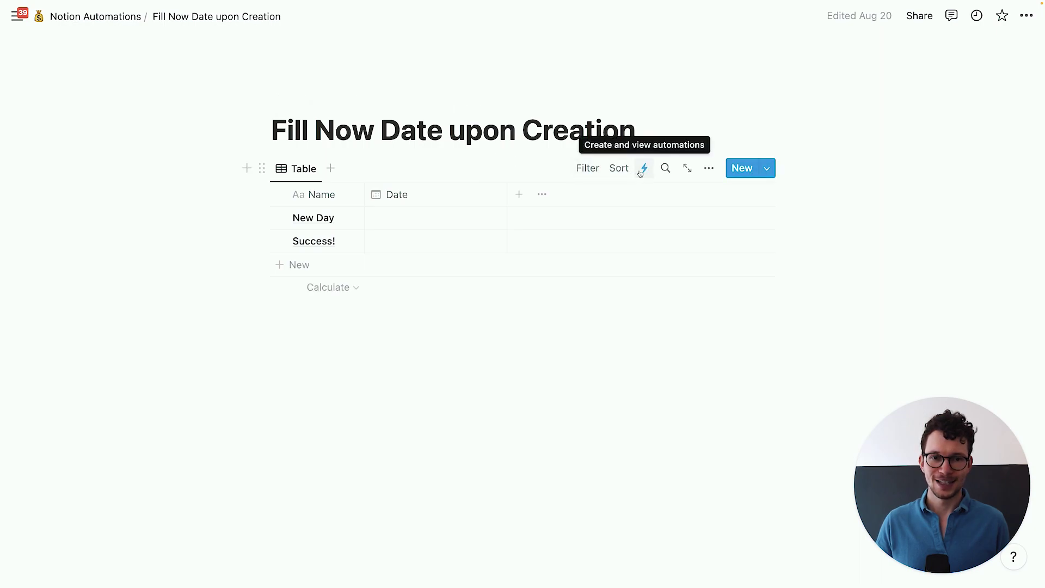
# Step: Create an automation that sets Date to Today on Page added, then add a row
pyautogui.click(642, 169)
pyautogui.click(606, 420)
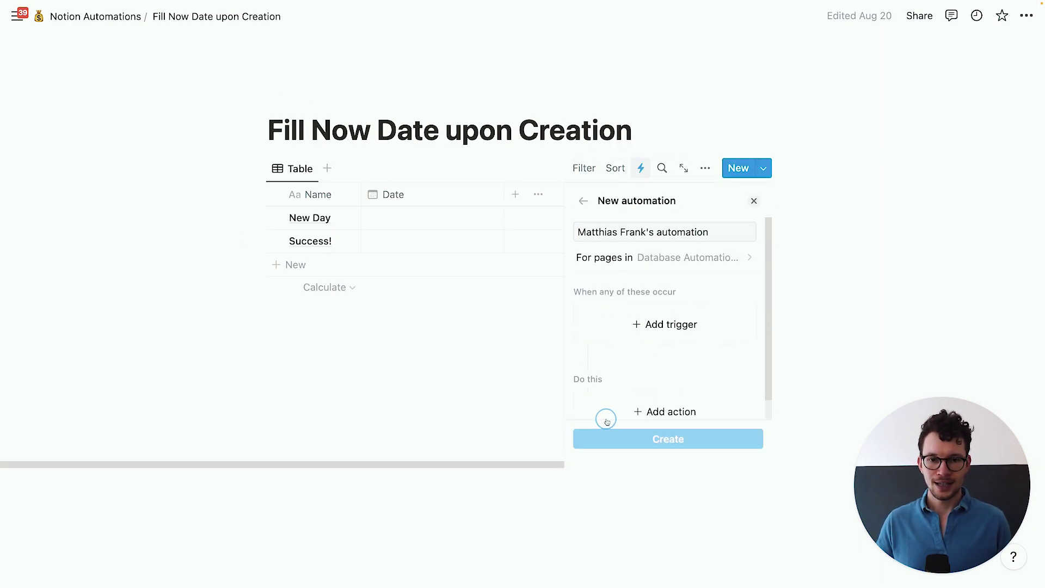
pyautogui.click(664, 314)
pyautogui.click(631, 96)
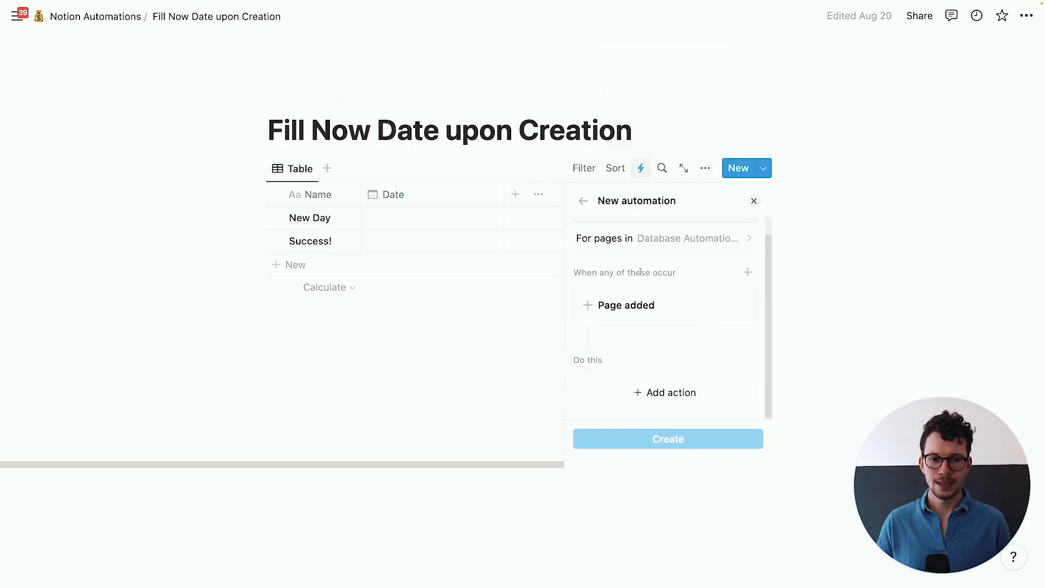
pyautogui.click(648, 391)
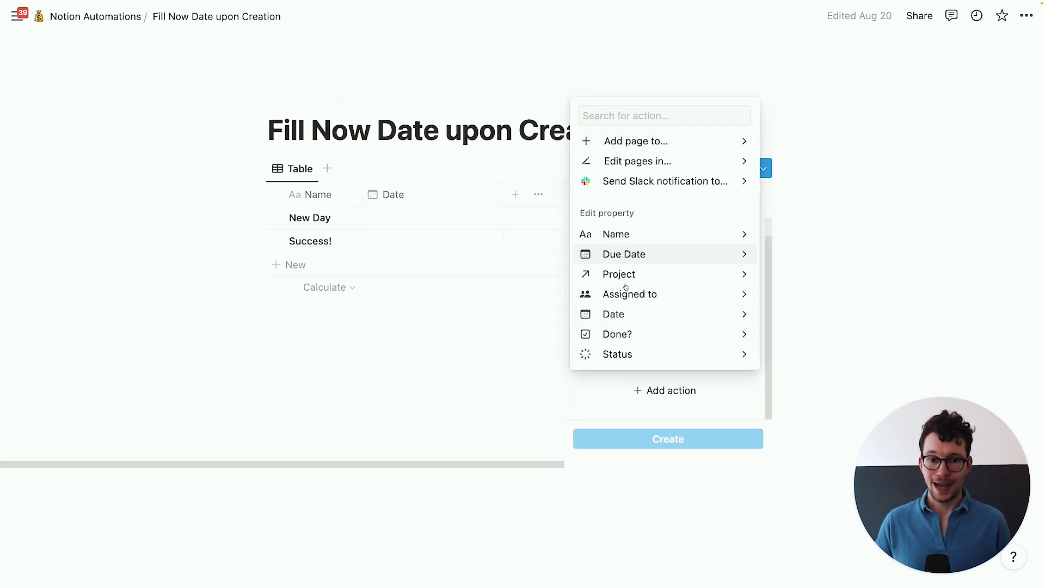
pyautogui.click(639, 316)
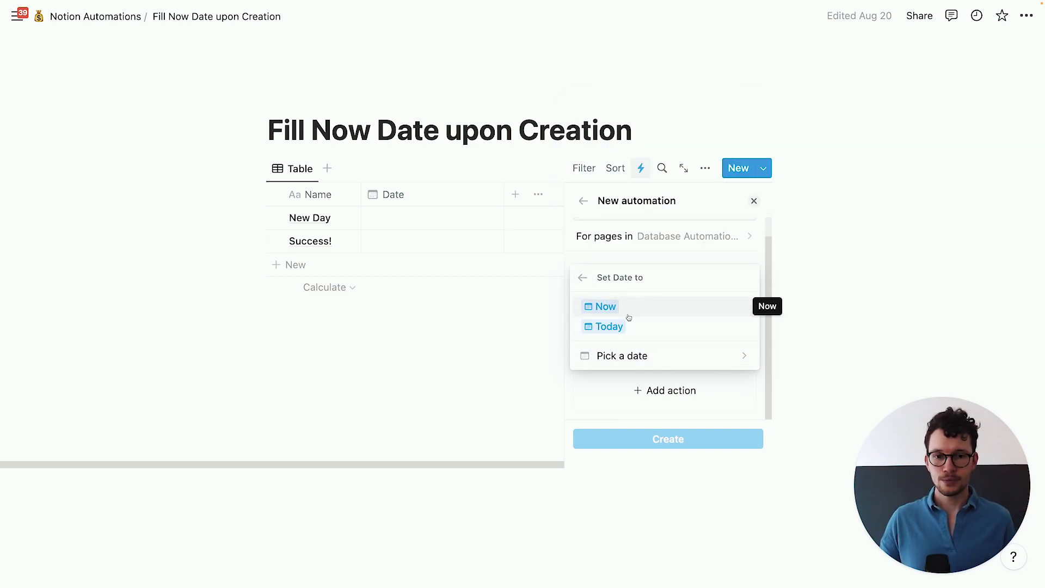
pyautogui.click(628, 327)
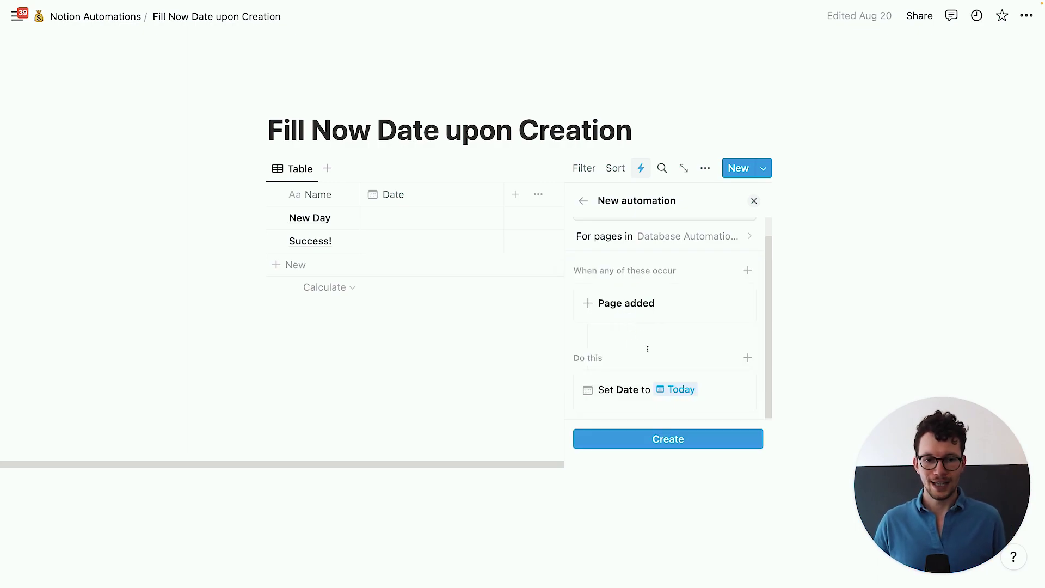
pyautogui.click(676, 440)
pyautogui.click(401, 328)
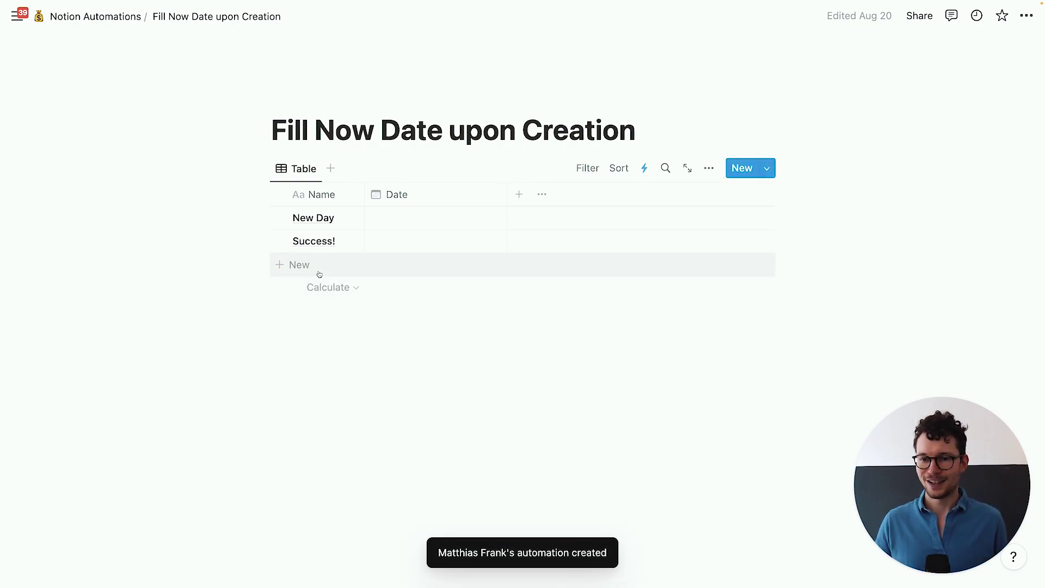
pyautogui.click(320, 273)
# Step: Finish the new row and check its Date auto-fills with August 24, 2023
pyautogui.click(410, 408)
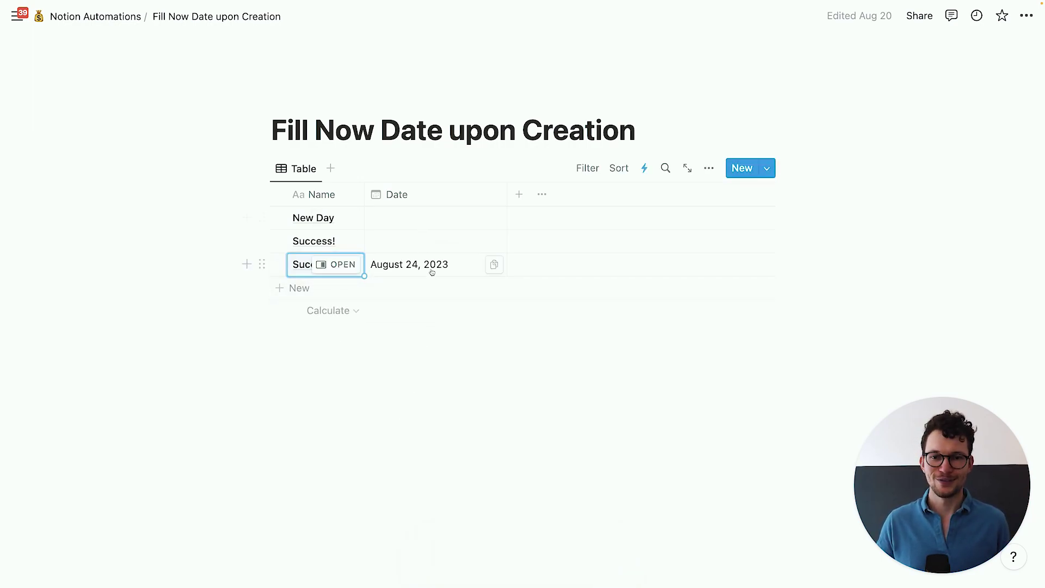
pyautogui.click(506, 456)
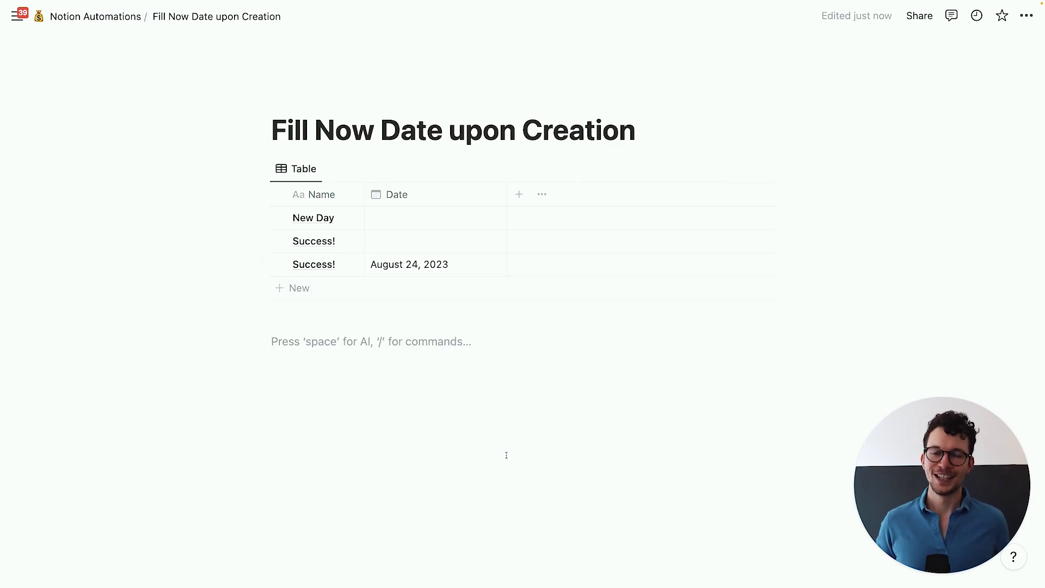